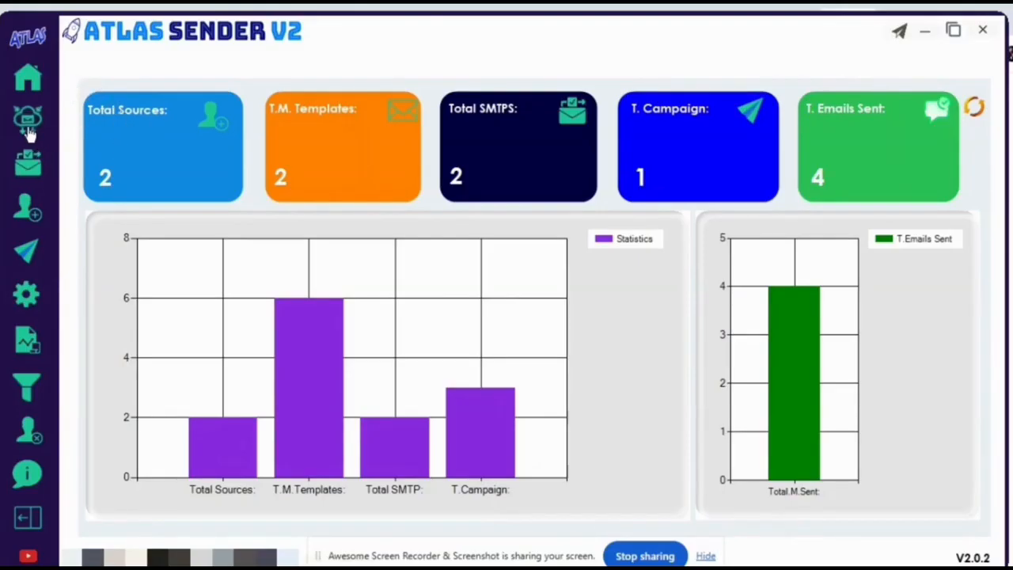
Look through the SMTP tester, SMTP servers, mail lists, message templates, general settings and campaign list, ending with the new campaign form.
{"action": "left_click", "coordinate": [27, 127]}
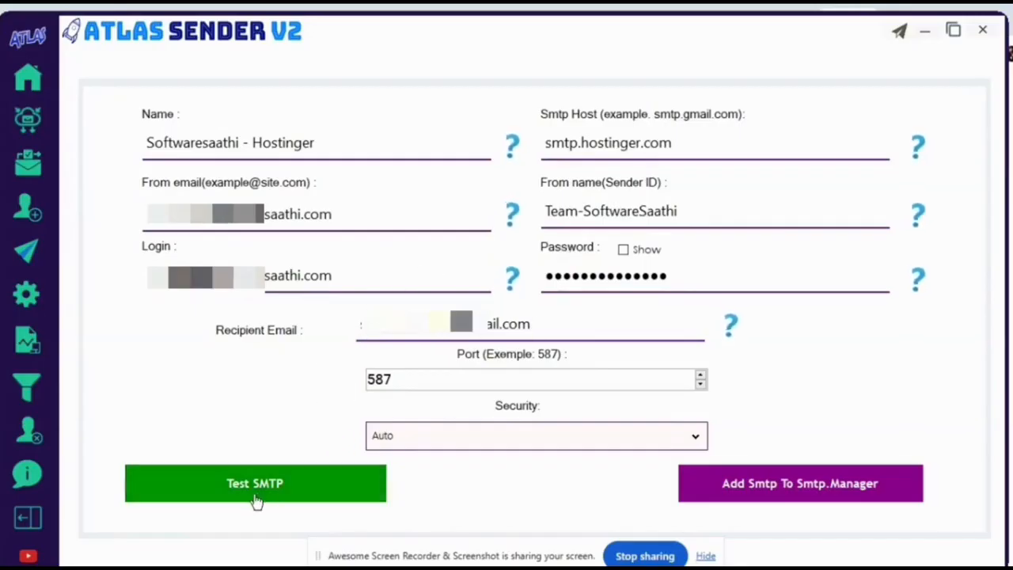
{"action": "left_click", "coordinate": [28, 177]}
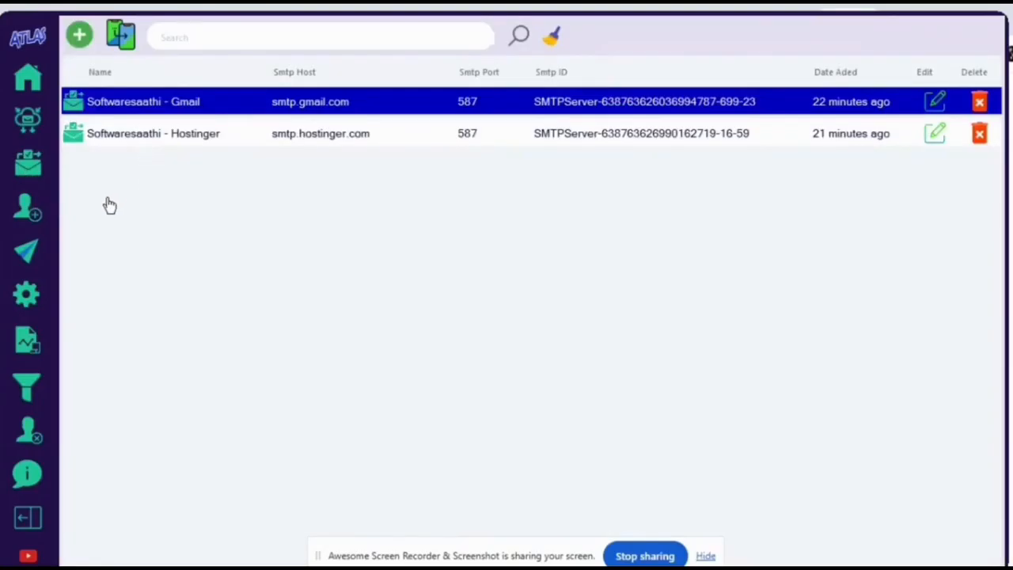
{"action": "left_click", "coordinate": [24, 217]}
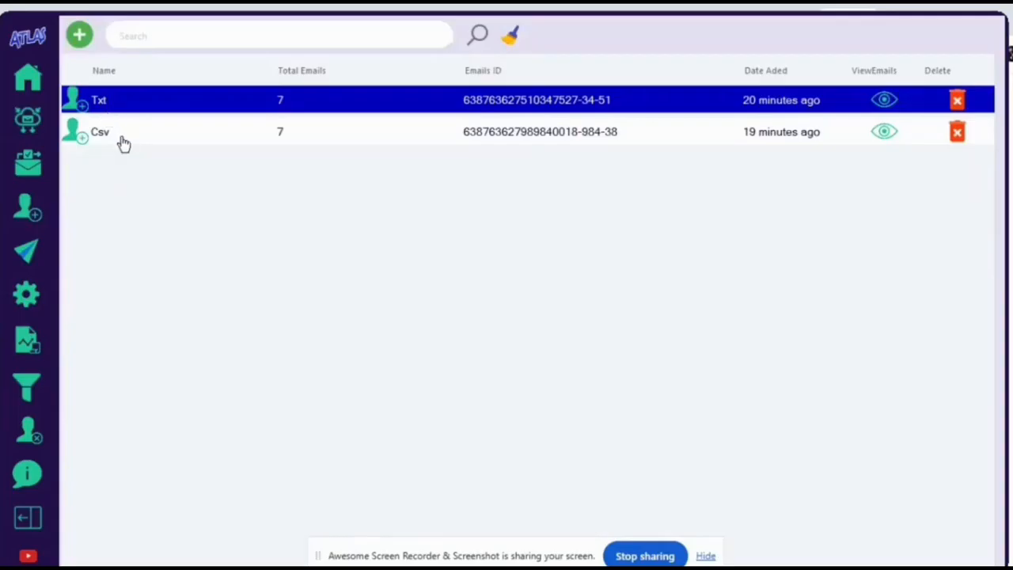
{"action": "left_click", "coordinate": [30, 261]}
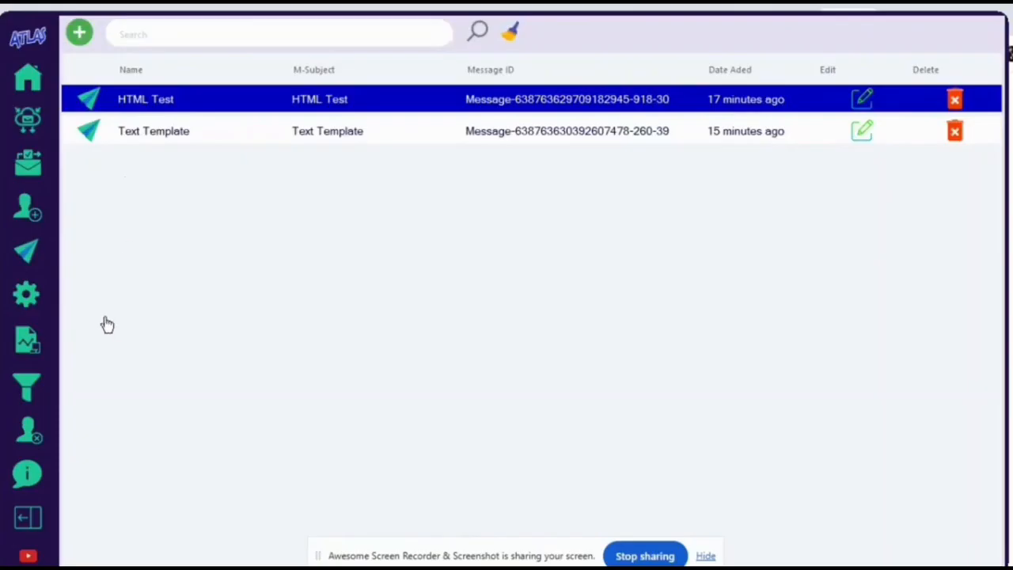
{"action": "left_click", "coordinate": [26, 296]}
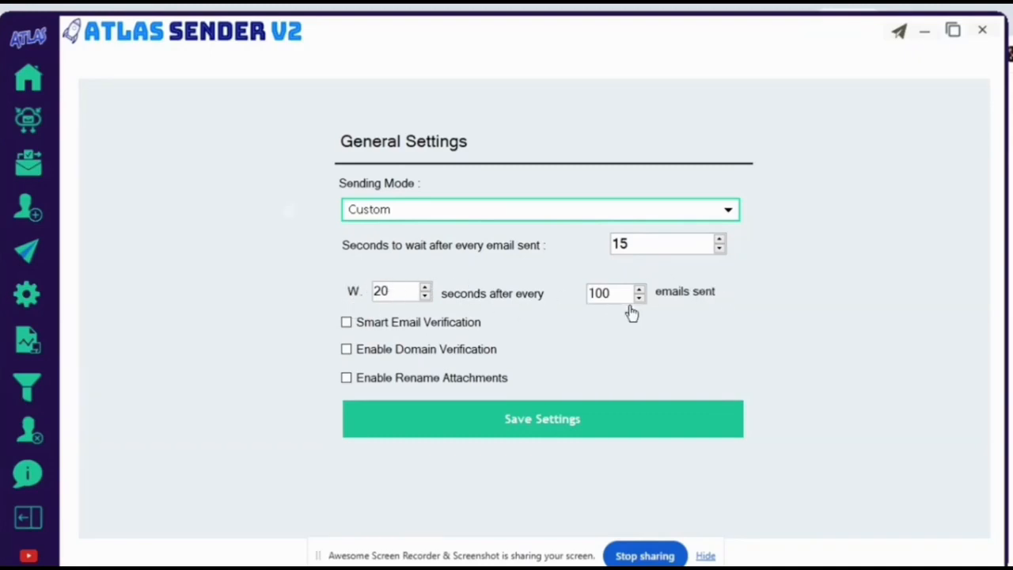
{"action": "left_click", "coordinate": [29, 342]}
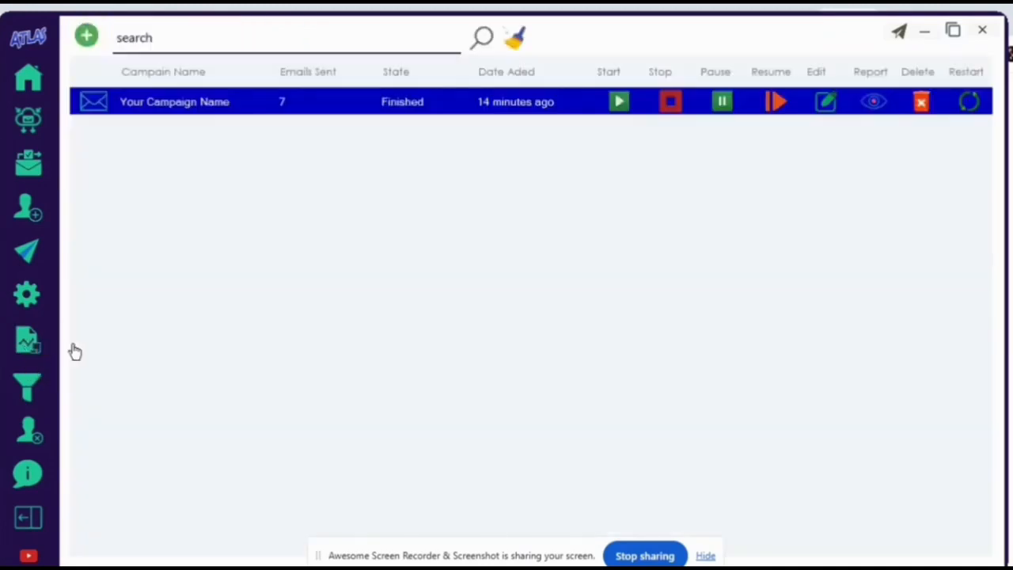
{"action": "left_click", "coordinate": [87, 37]}
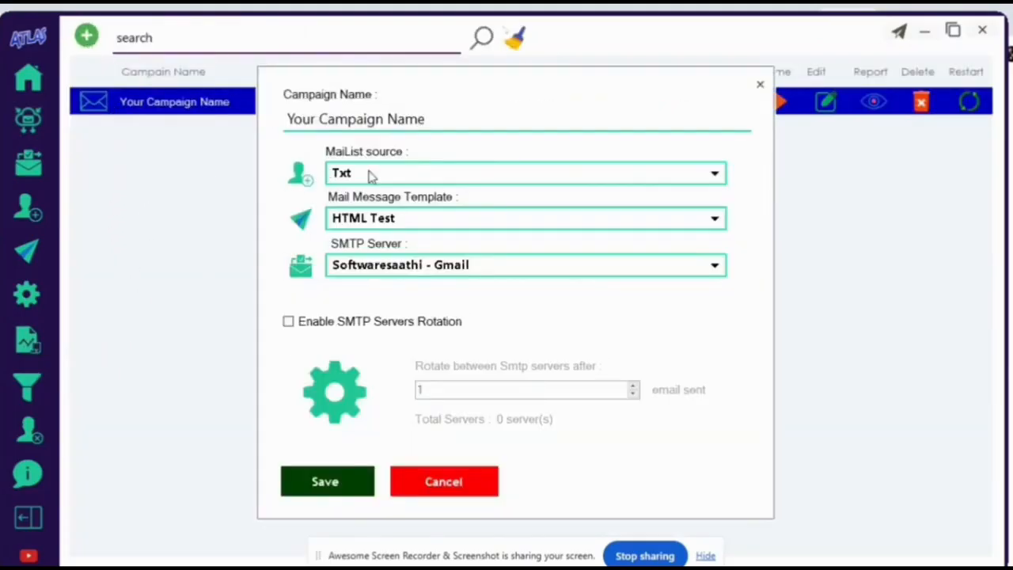
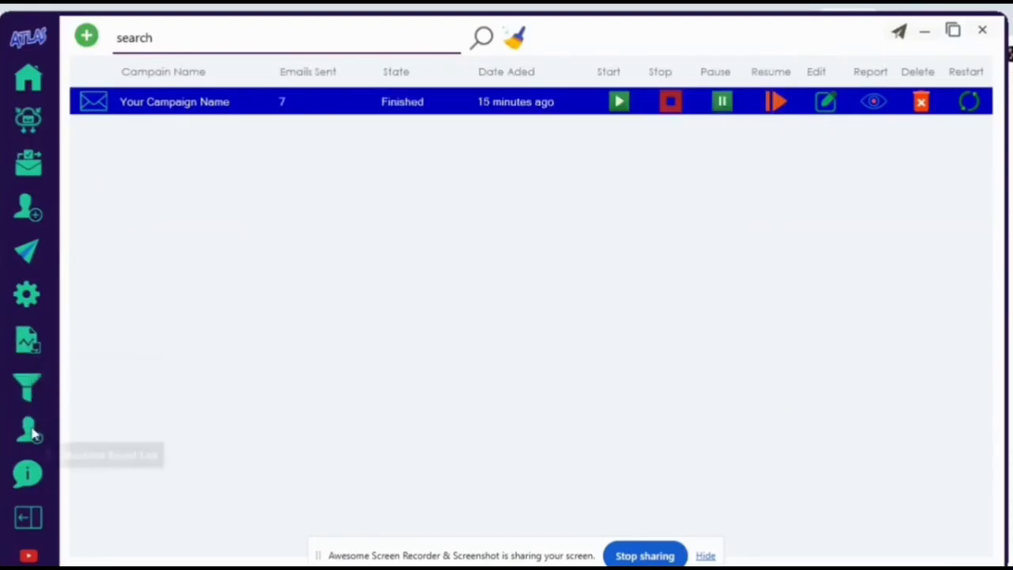
View the blacklist page and its entry form for adding blacklisted emails.
{"action": "left_click", "coordinate": [31, 430]}
{"action": "left_click", "coordinate": [563, 357]}
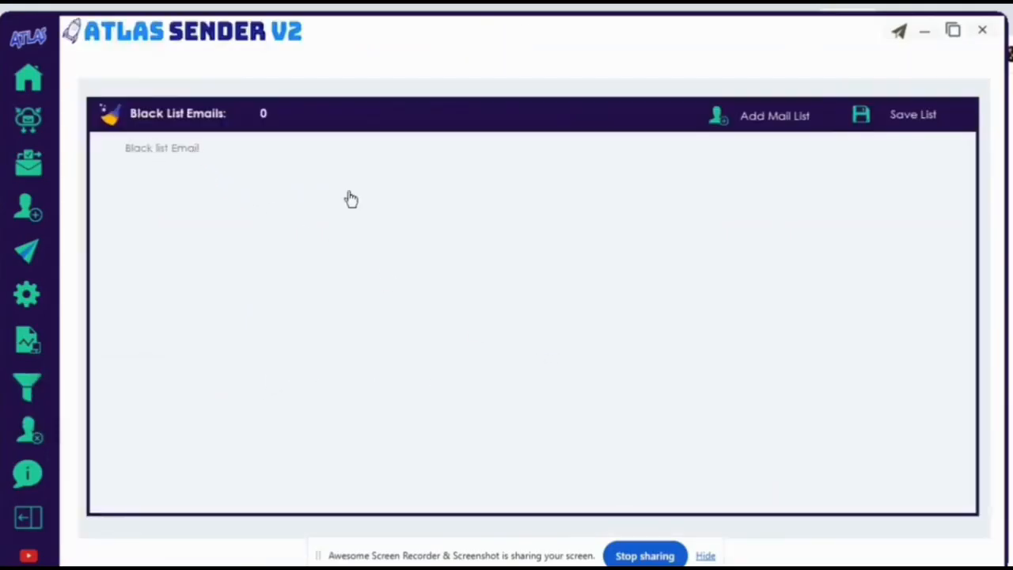
{"action": "left_click", "coordinate": [775, 132]}
{"action": "left_click", "coordinate": [396, 161]}
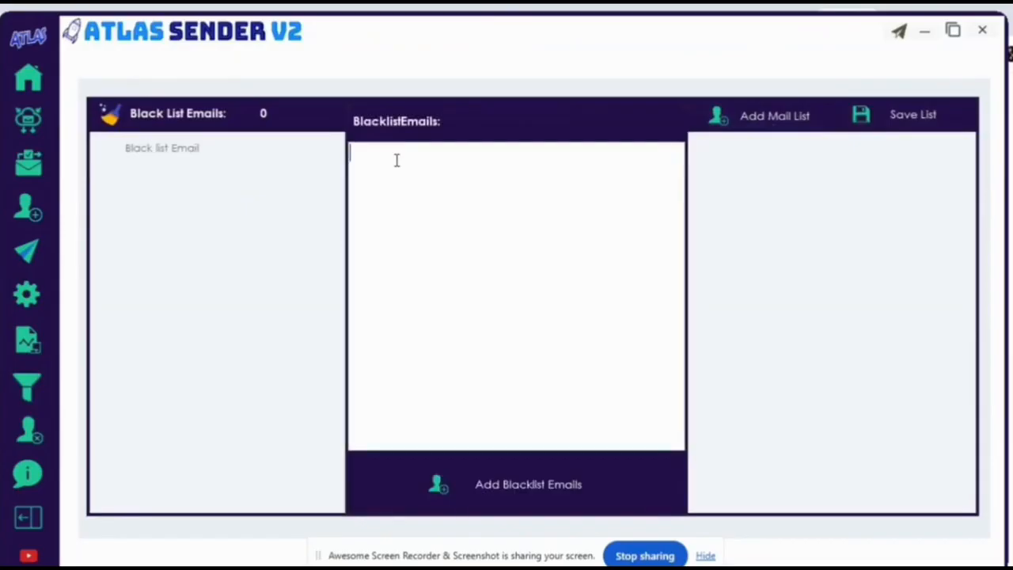
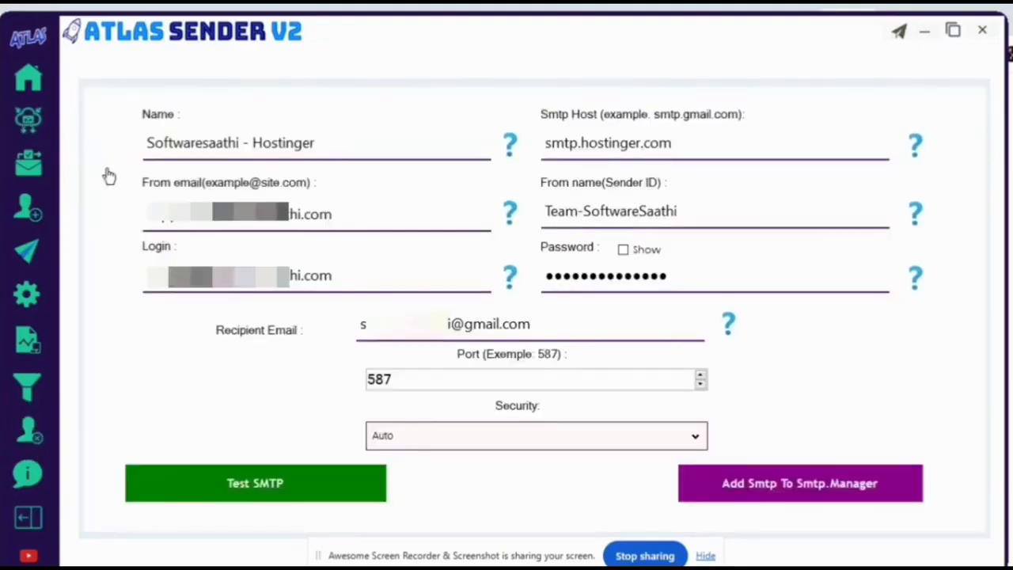
Examine the Hostinger server's name, SMTP host, sender name and recipient email in the SMTP tester.
{"action": "left_click", "coordinate": [323, 143]}
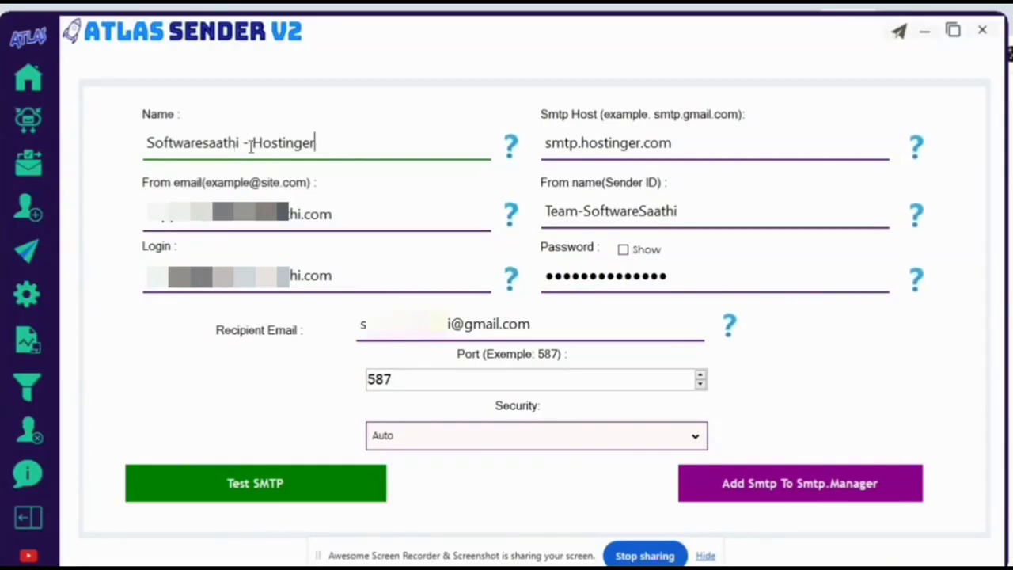
{"action": "left_click_drag", "start_coordinate": [253, 144], "coordinate": [332, 138]}
{"action": "left_click", "coordinate": [332, 138]}
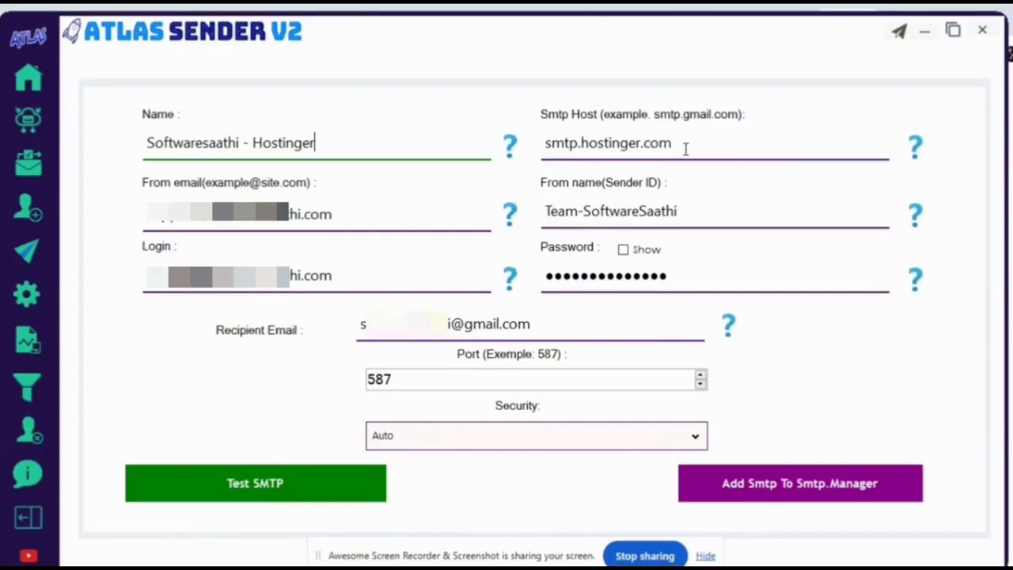
{"action": "left_click_drag", "start_coordinate": [678, 143], "coordinate": [544, 155]}
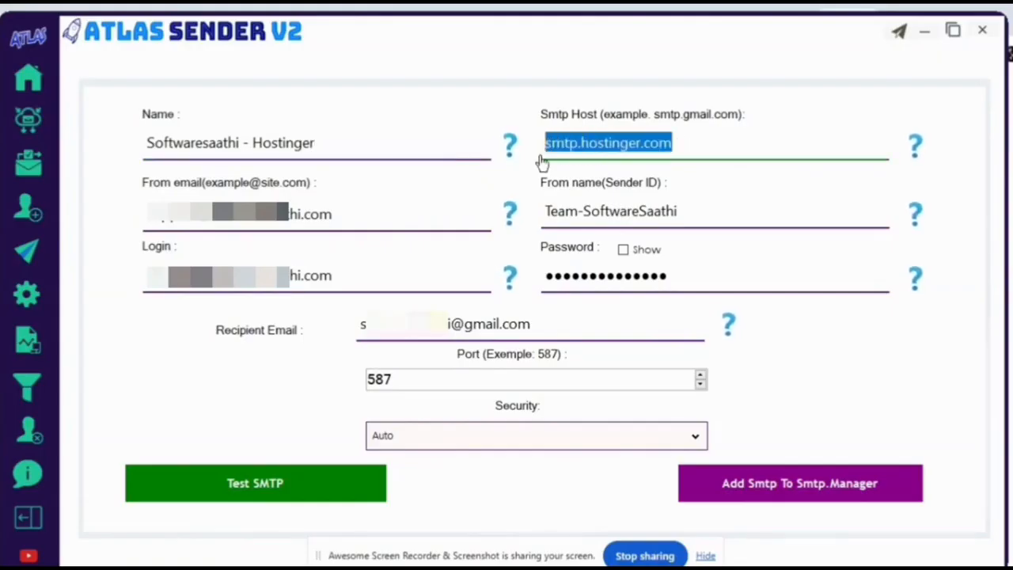
{"action": "left_click", "coordinate": [564, 142]}
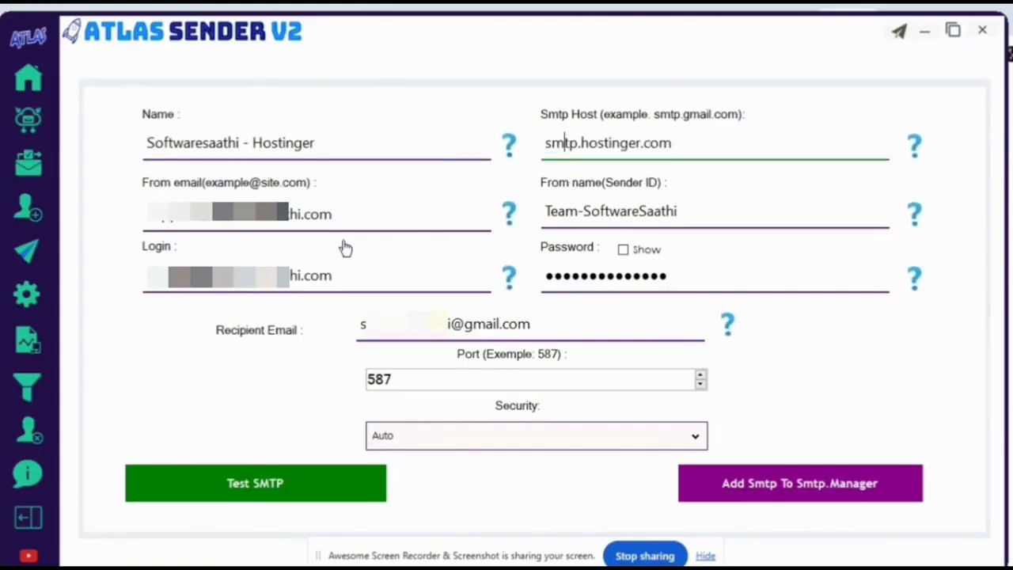
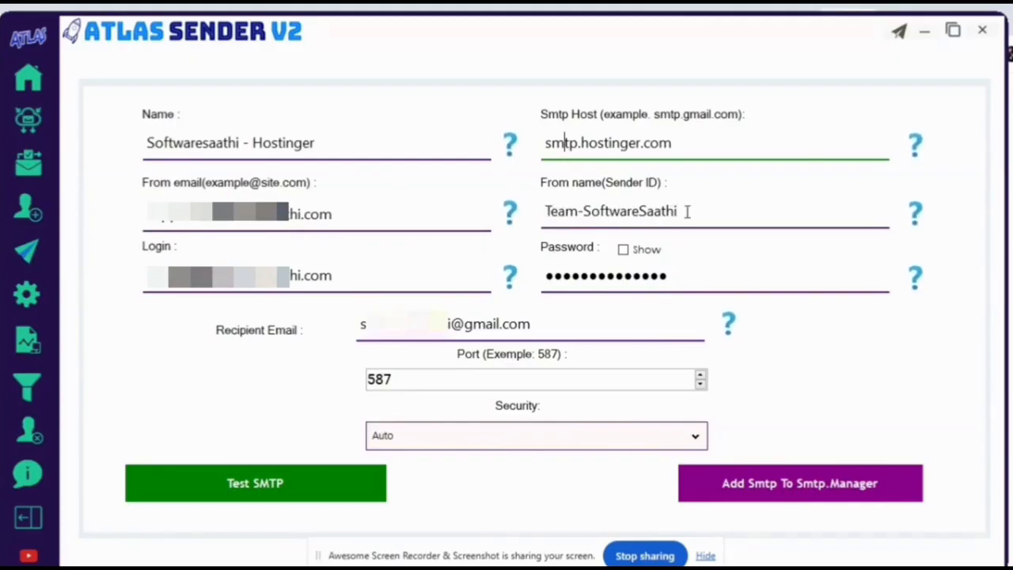
{"action": "left_click_drag", "start_coordinate": [686, 211], "coordinate": [544, 214]}
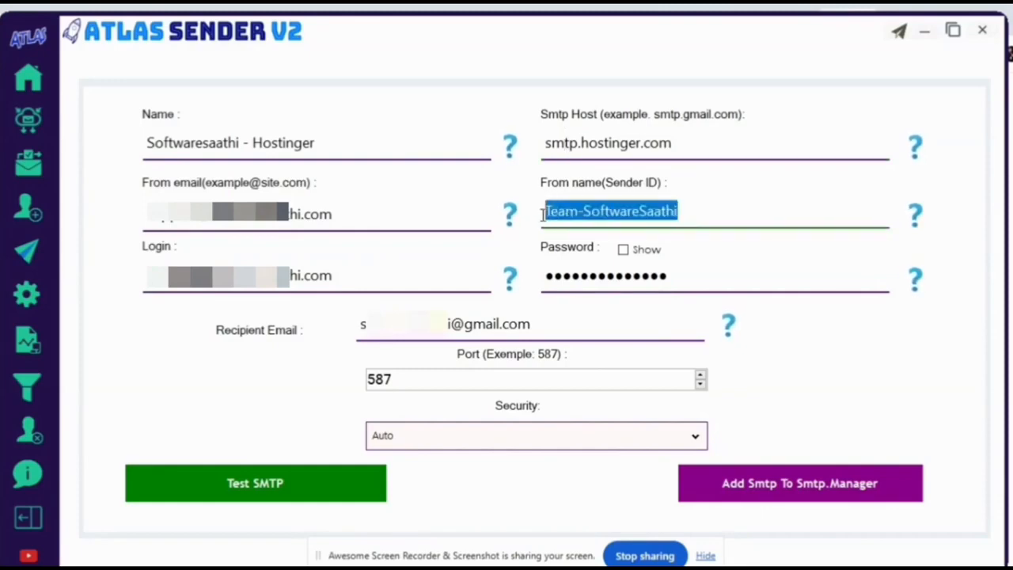
{"action": "left_click", "coordinate": [560, 216]}
{"action": "left_click", "coordinate": [687, 212]}
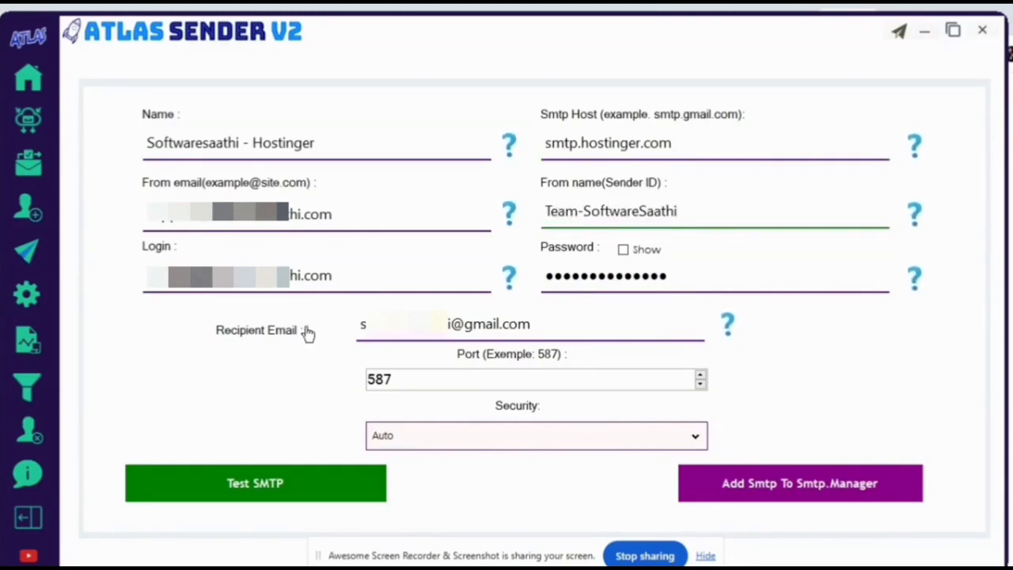
{"action": "left_click_drag", "start_coordinate": [553, 324], "coordinate": [357, 324]}
{"action": "left_click", "coordinate": [546, 318]}
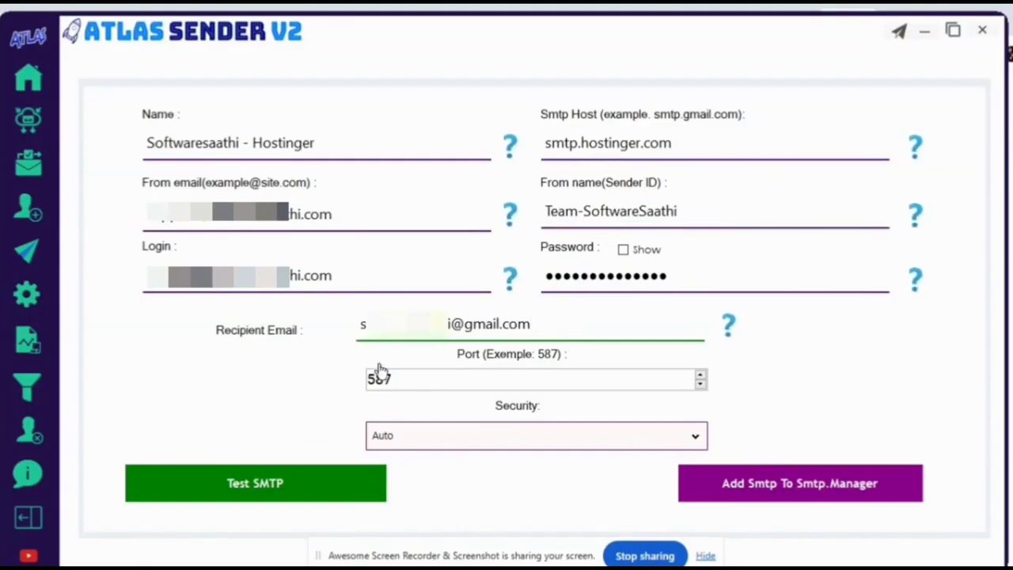
Test the Hostinger SMTP server by sending a test email to the recipient, and dismiss the notice.
{"action": "left_click", "coordinate": [241, 495]}
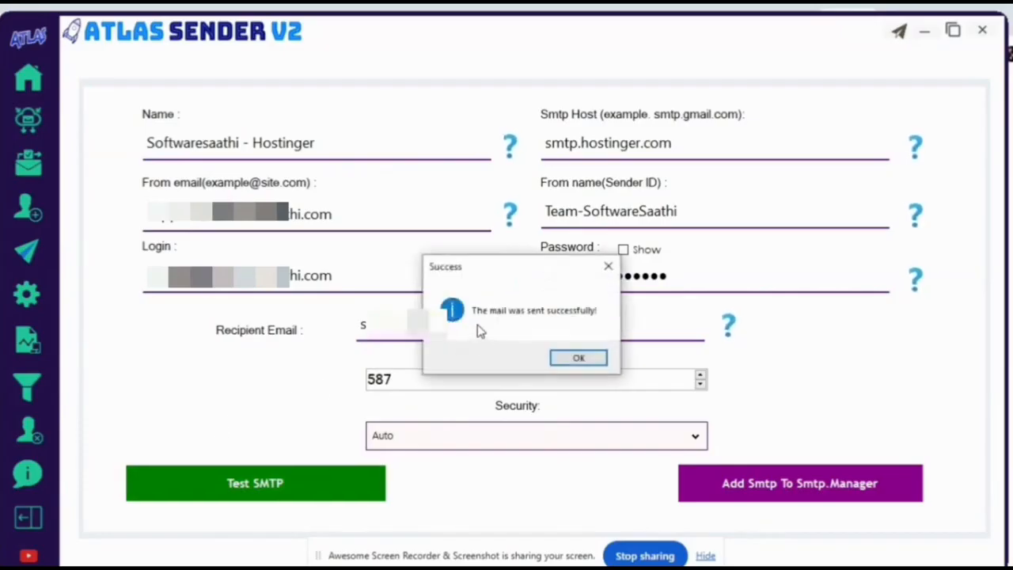
{"action": "left_click", "coordinate": [595, 360]}
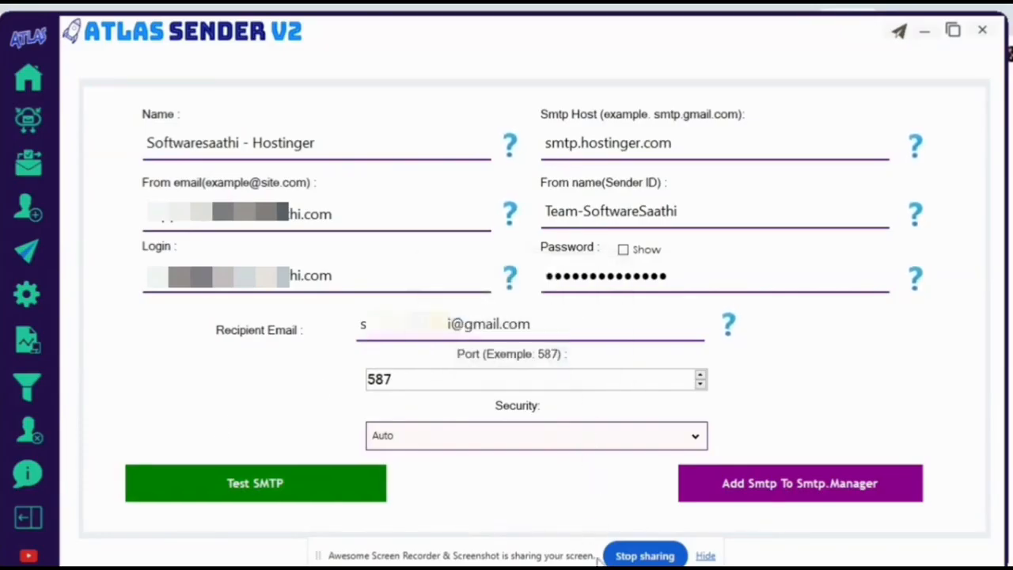
Switch to Gmail in Chrome and read the newest "Test Mail from Atlas Sender" message in the inbox.
{"action": "left_click", "coordinate": [608, 567]}
{"action": "left_click", "coordinate": [559, 548]}
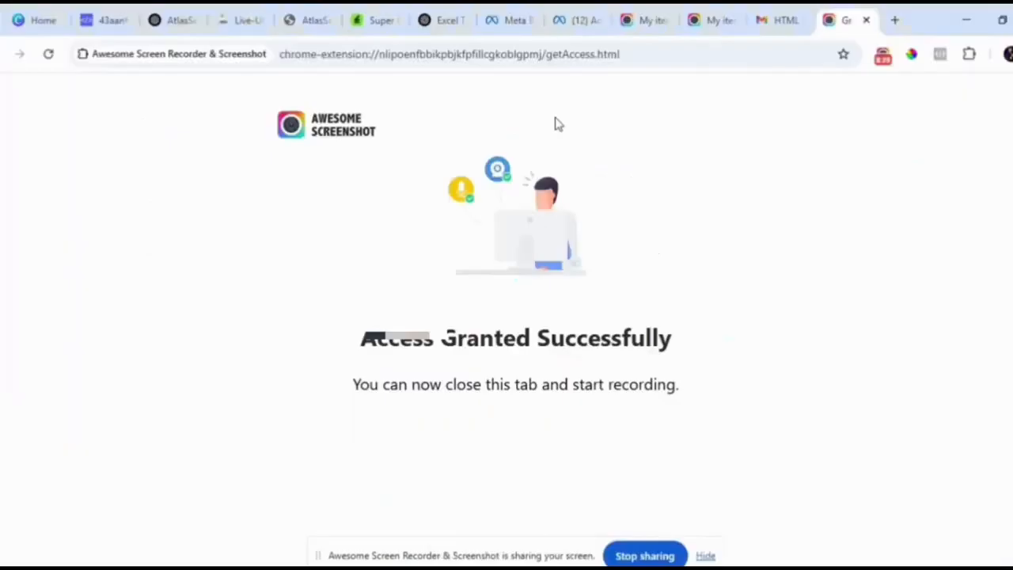
{"action": "left_click", "coordinate": [769, 23]}
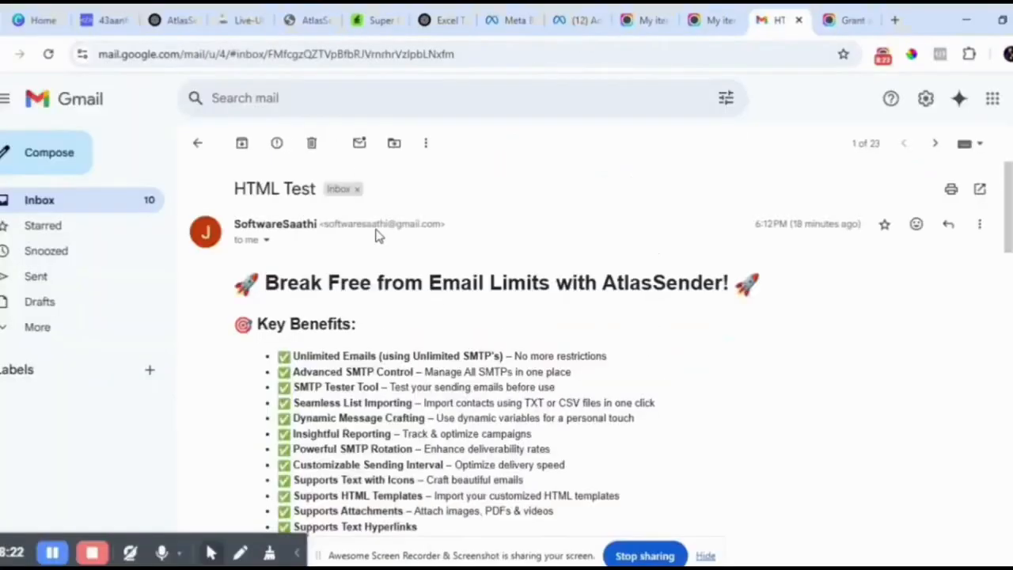
{"action": "left_click", "coordinate": [65, 208]}
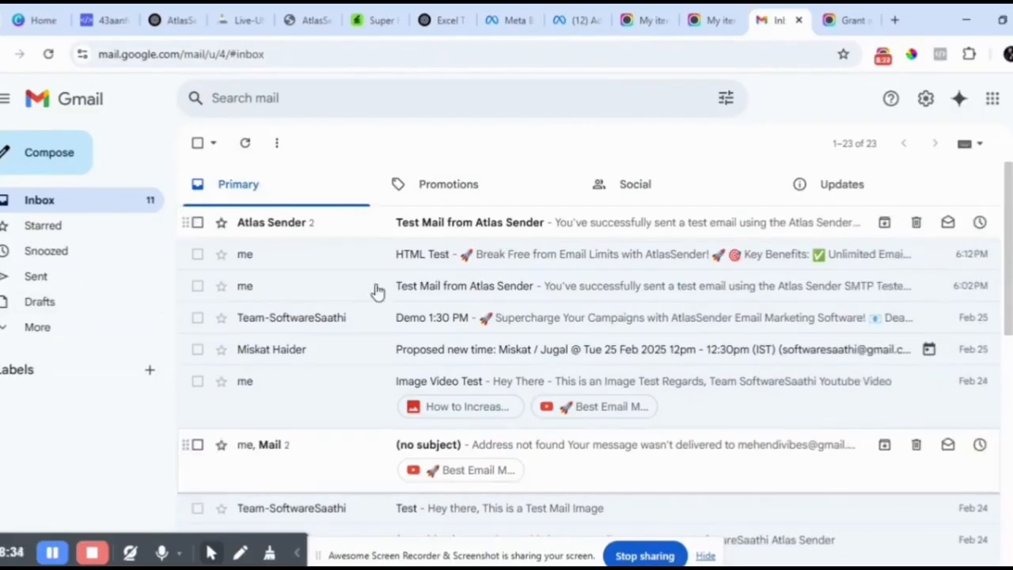
{"action": "left_click", "coordinate": [449, 232]}
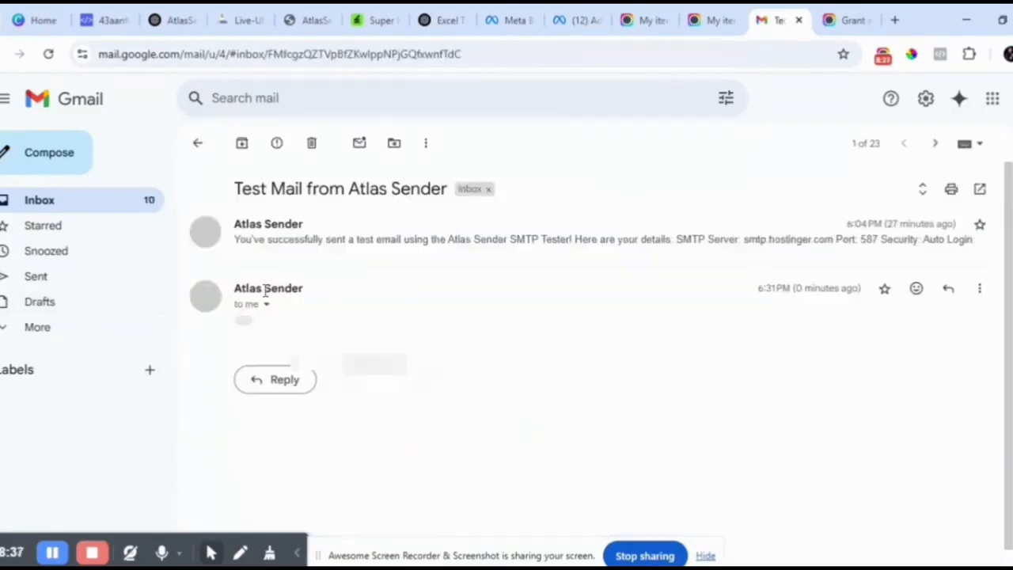
{"action": "left_click", "coordinate": [266, 304]}
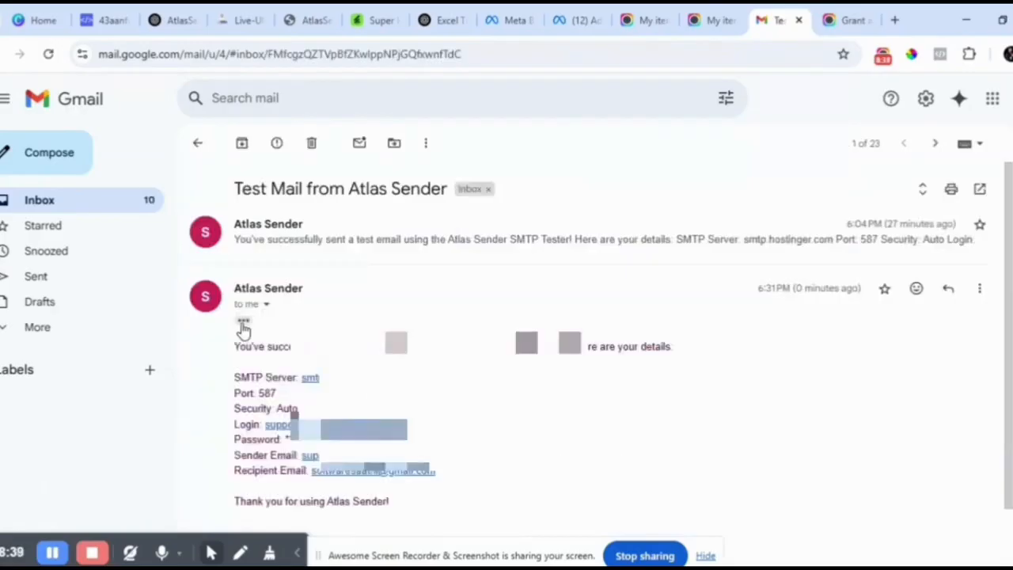
{"action": "scroll", "coordinate": [1006, 380], "scroll_direction": "down", "scroll_amount": 1}
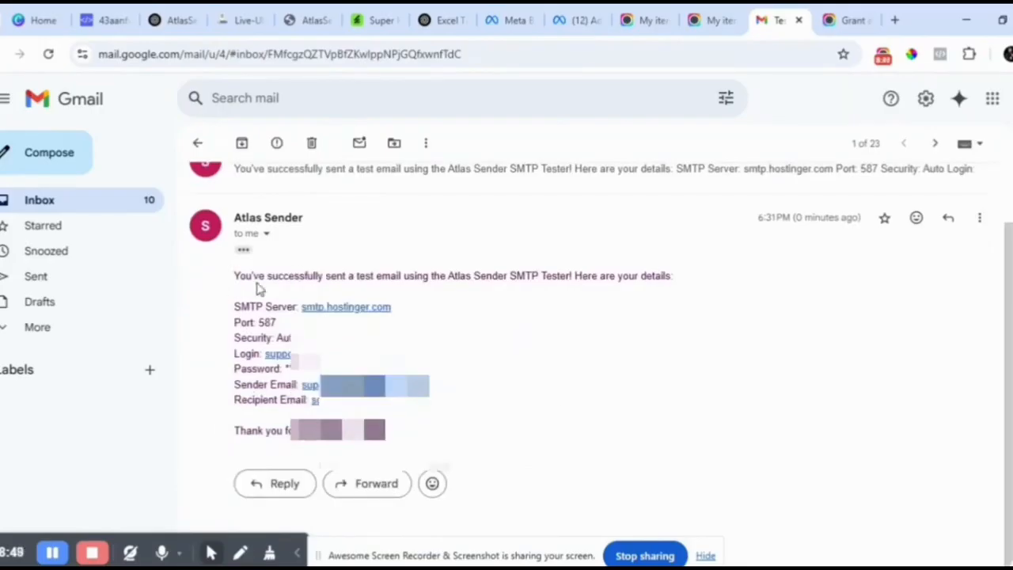
{"action": "left_click", "coordinate": [1011, 410]}
Switch back to Atlas Sender and delete the "Softwaresaathi - Hostinger" server from the SMTP manager.
{"action": "left_click", "coordinate": [554, 567]}
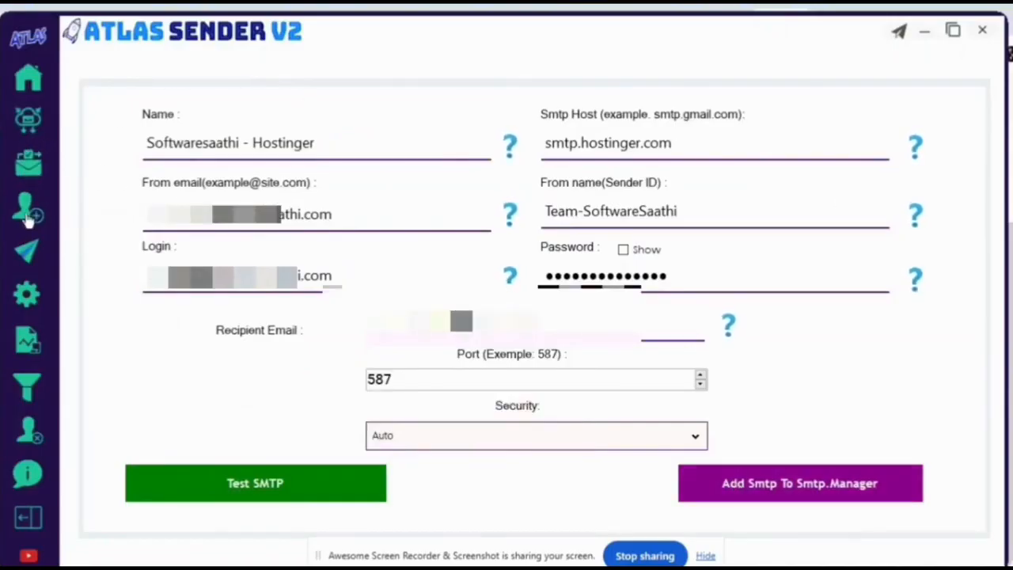
{"action": "left_click", "coordinate": [28, 168]}
{"action": "left_click", "coordinate": [208, 143]}
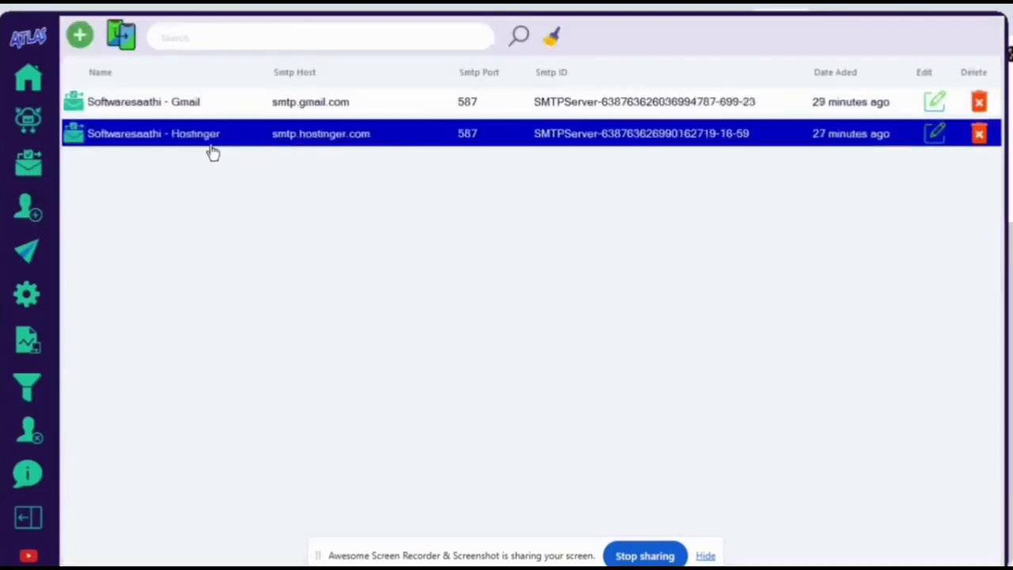
{"action": "left_click", "coordinate": [978, 136]}
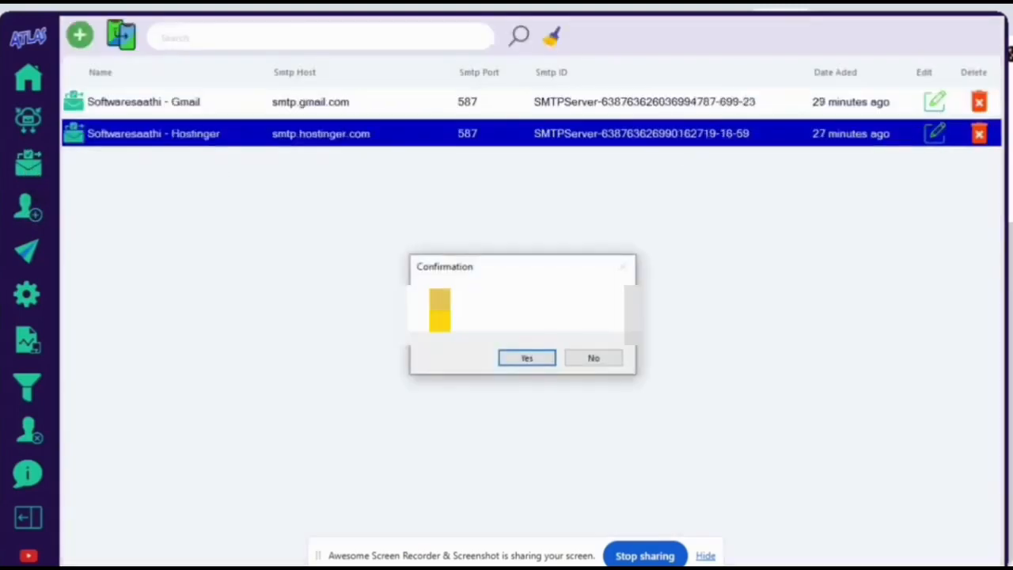
{"action": "left_click", "coordinate": [526, 357]}
Add the tested "Softwaresaathi - Hostinger" server from the SMTP tester to the SMTP manager and save it.
{"action": "left_click", "coordinate": [30, 121]}
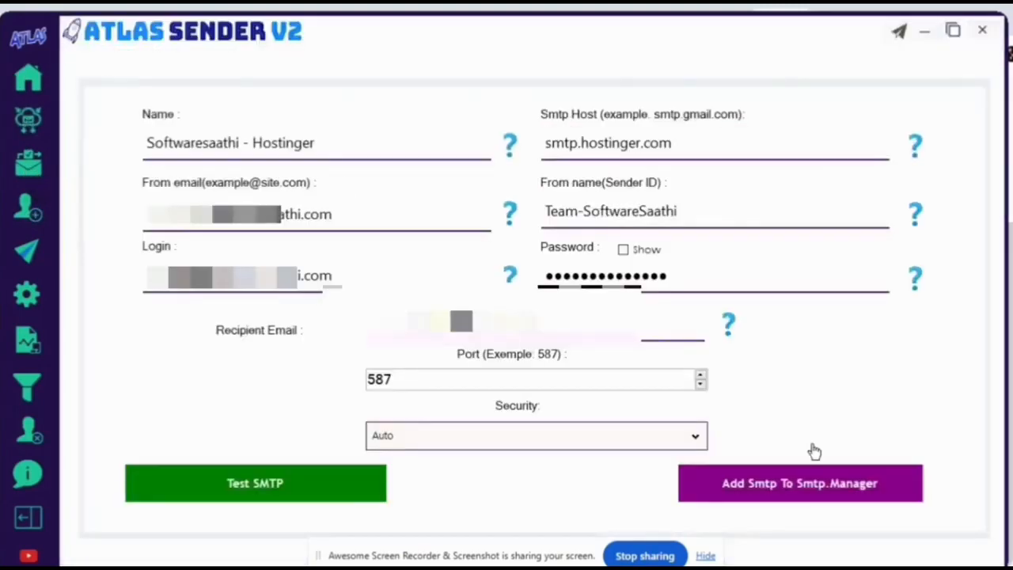
{"action": "left_click", "coordinate": [807, 479]}
{"action": "left_click", "coordinate": [622, 356]}
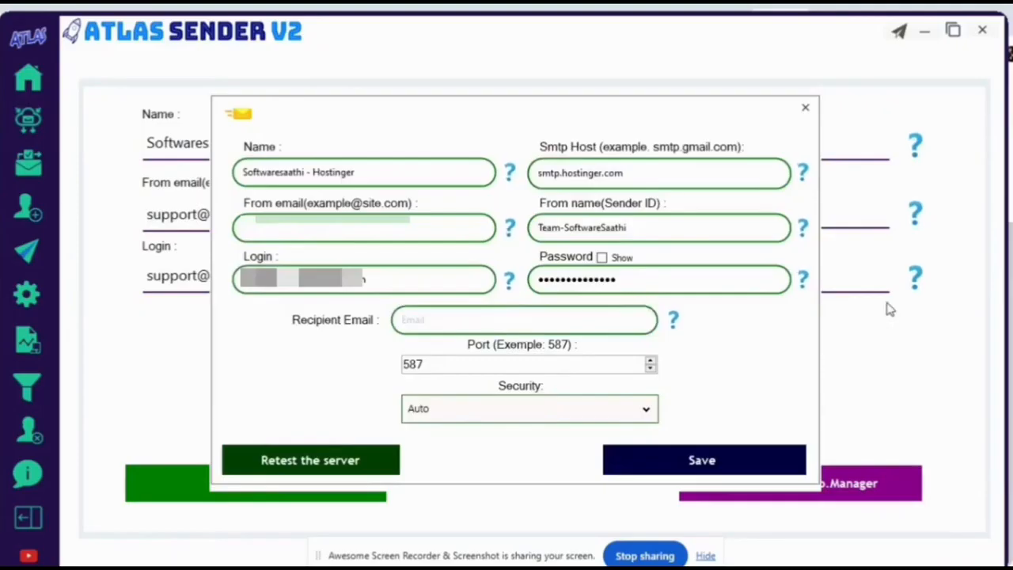
{"action": "left_click", "coordinate": [701, 459]}
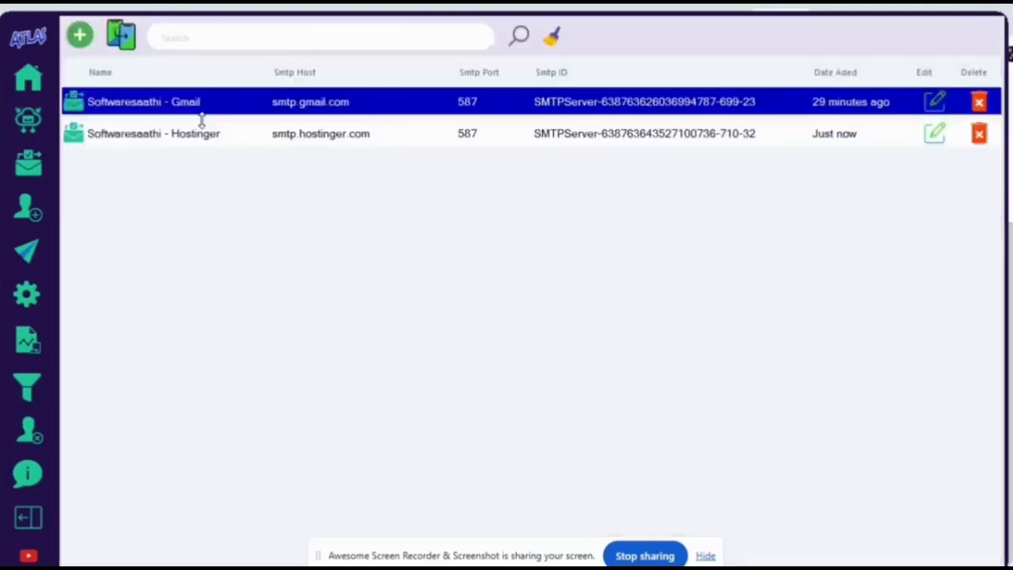
Open the "Softwaresaathi - Gmail" server's settings in the SMTP manager for review and save them.
{"action": "left_click", "coordinate": [187, 138]}
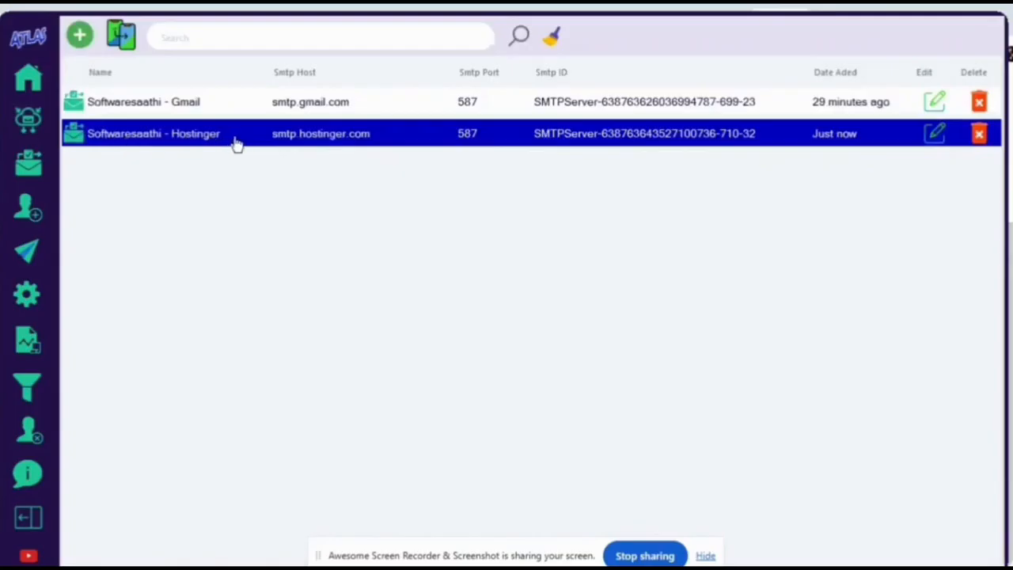
{"action": "left_click", "coordinate": [934, 102]}
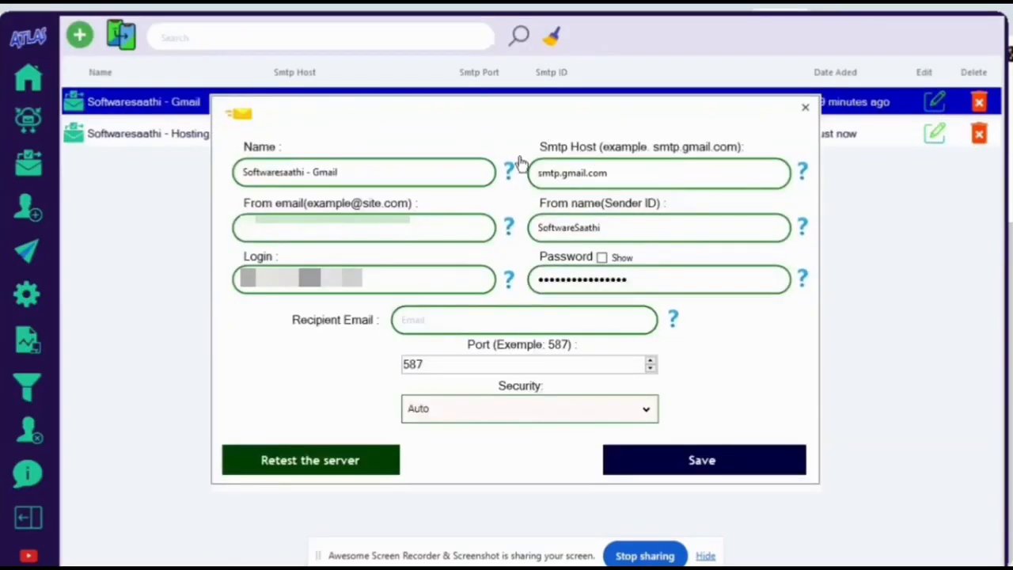
{"action": "left_click", "coordinate": [728, 464]}
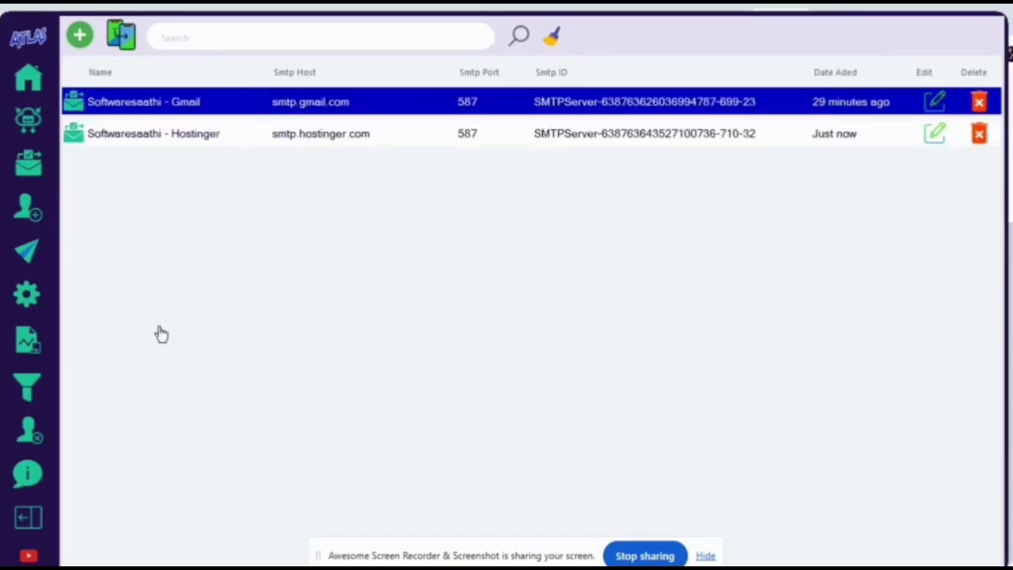
Delete all existing mail lists from the mail list manager and dismiss the notice.
{"action": "left_click", "coordinate": [27, 214]}
{"action": "left_click", "coordinate": [510, 35]}
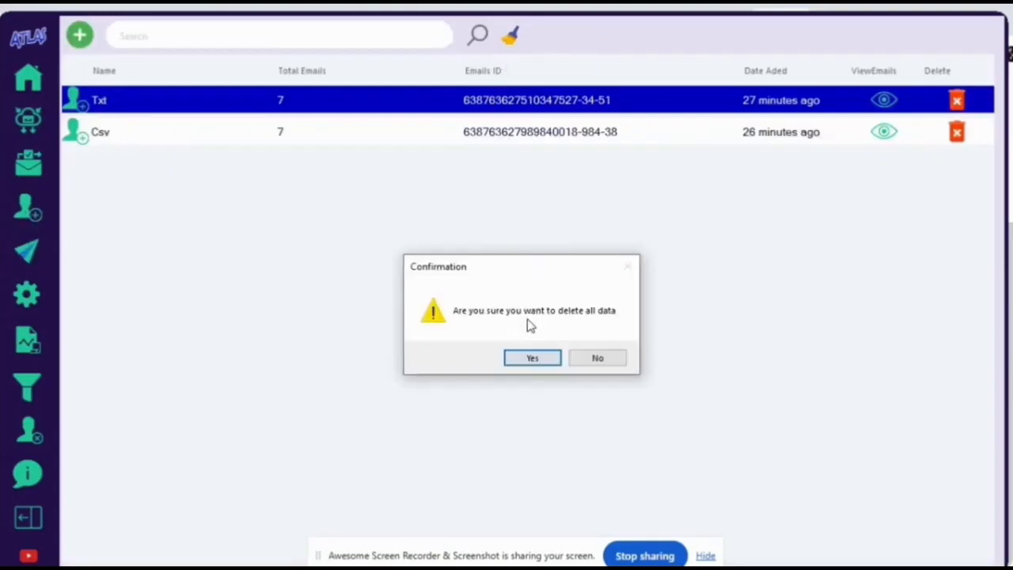
{"action": "left_click", "coordinate": [531, 360]}
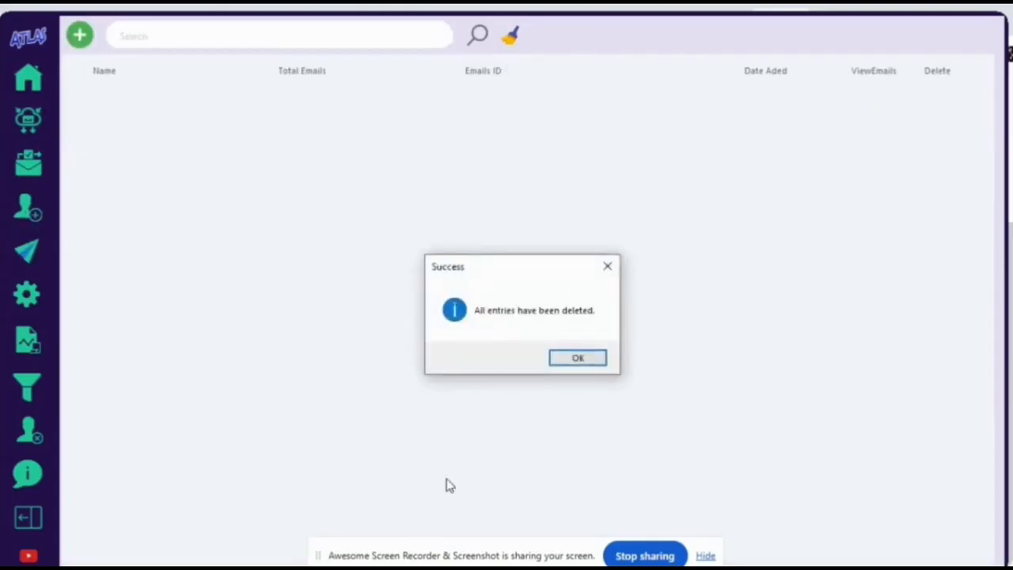
{"action": "left_click", "coordinate": [577, 357]}
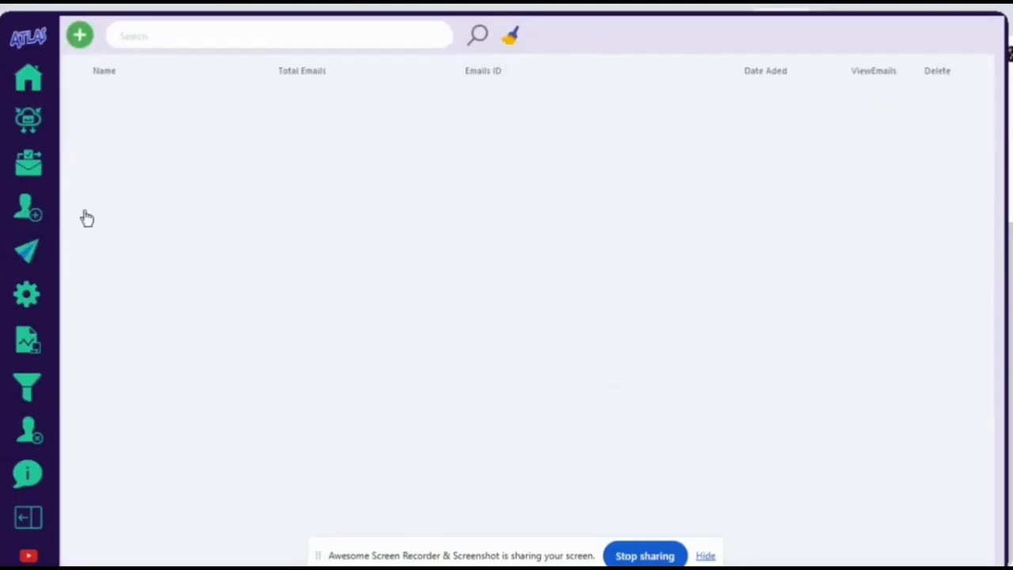
Add a mail list named "csv" from the Atlas-test text file on the Desktop and save it.
{"action": "left_click", "coordinate": [80, 36]}
{"action": "left_click", "coordinate": [325, 220]}
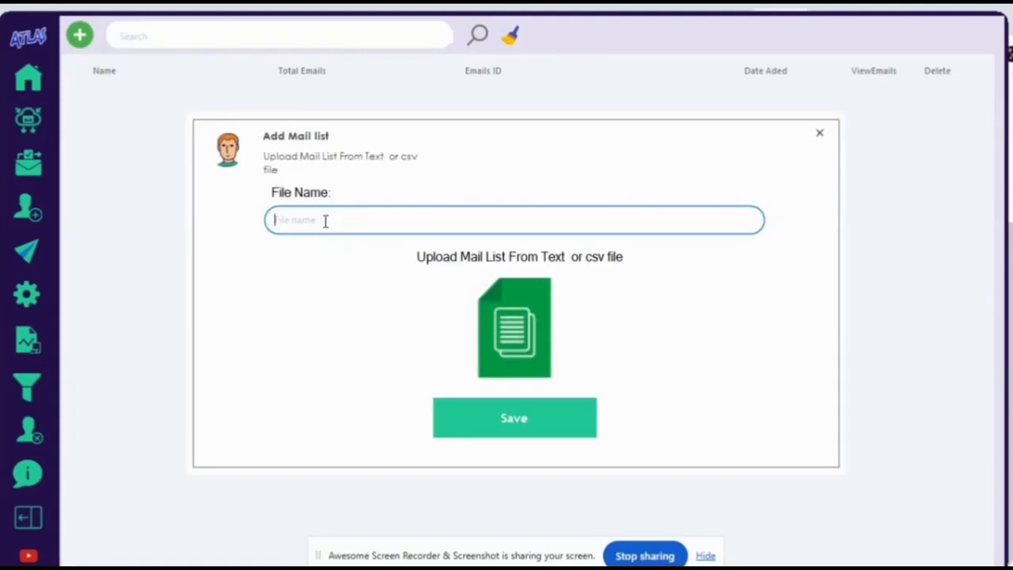
{"action": "type", "text": "d"}
{"action": "left_click", "coordinate": [521, 336]}
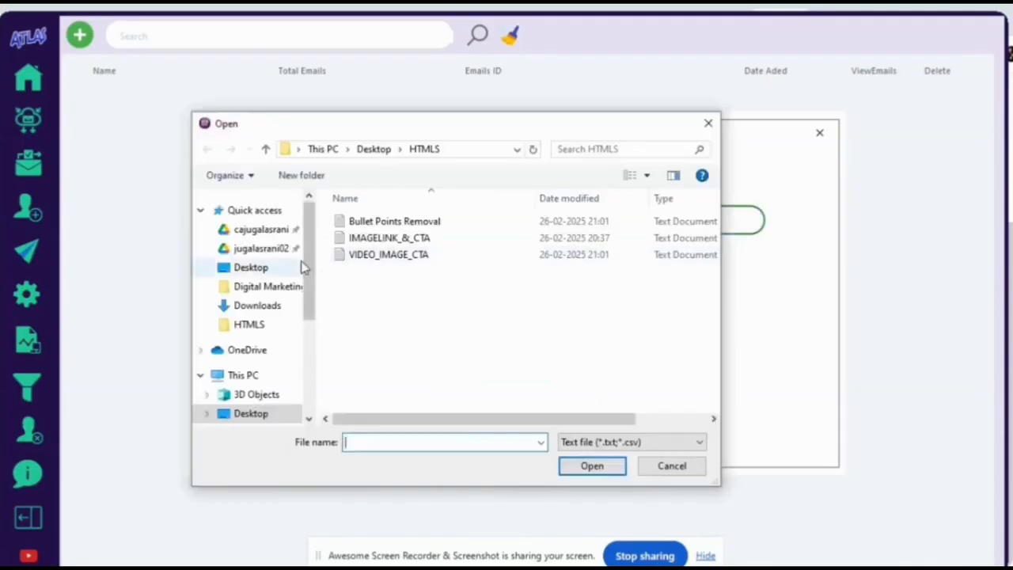
{"action": "left_click", "coordinate": [245, 267]}
{"action": "left_click_drag", "start_coordinate": [715, 205], "coordinate": [718, 332]}
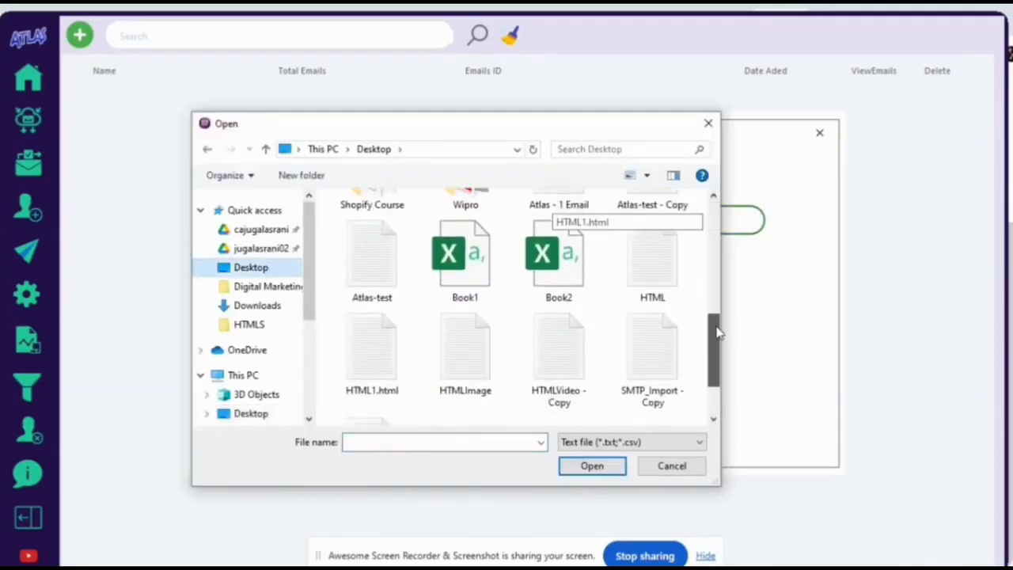
{"action": "left_click", "coordinate": [372, 257]}
{"action": "left_click", "coordinate": [591, 468]}
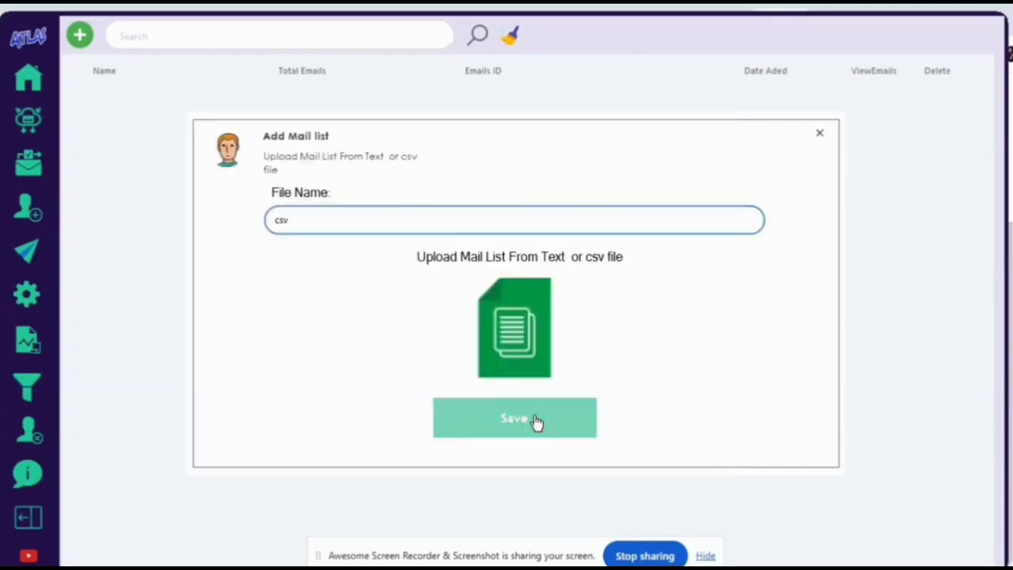
{"action": "left_click", "coordinate": [536, 422]}
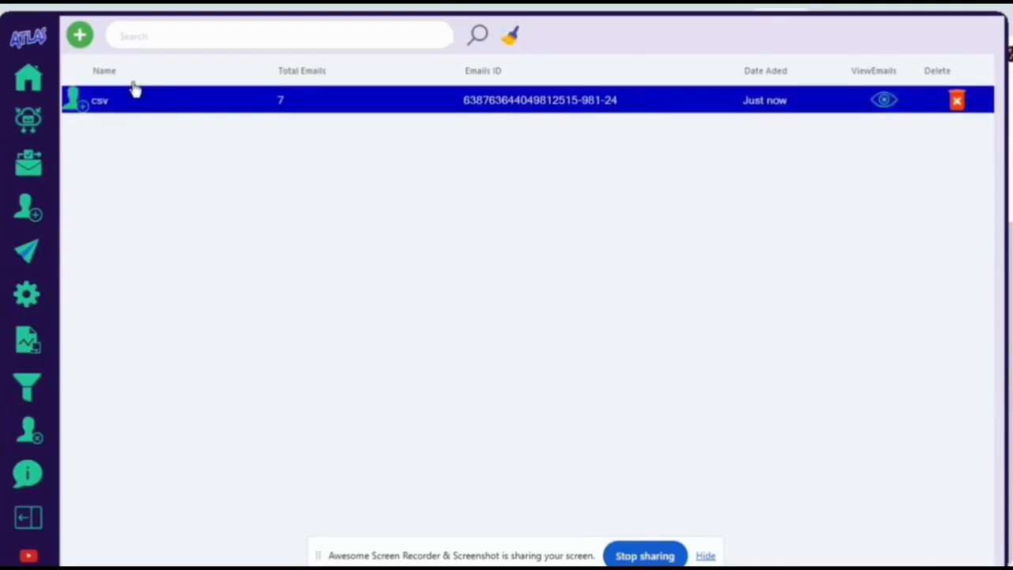
Delete the "csv" mail list that was created from the text file.
{"action": "left_click", "coordinate": [957, 99]}
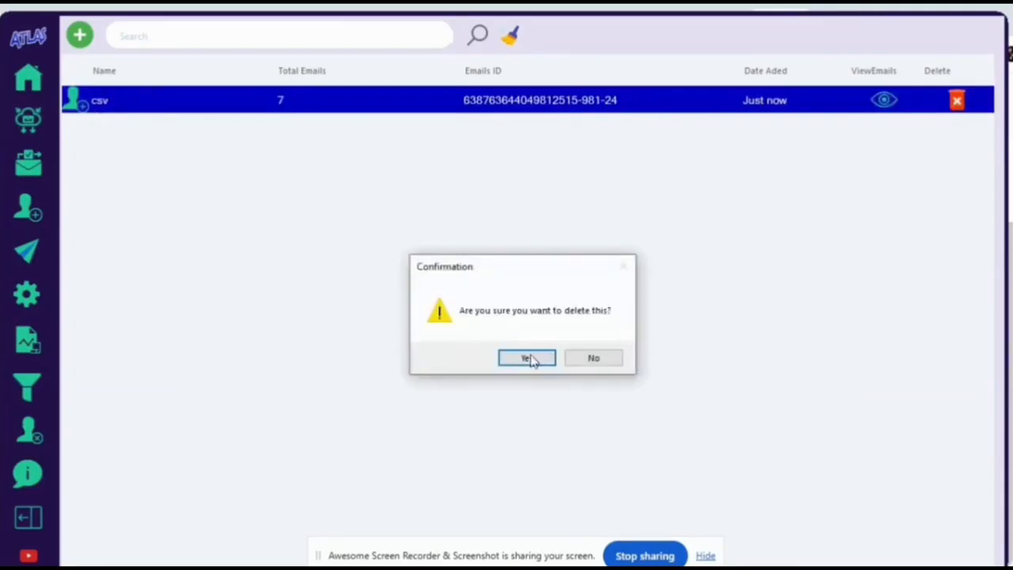
{"action": "left_click", "coordinate": [529, 356]}
Add a mail list named "txt" from the Desktop's Atlas-test file, and view its email entries.
{"action": "left_click", "coordinate": [79, 35]}
{"action": "left_click", "coordinate": [334, 217]}
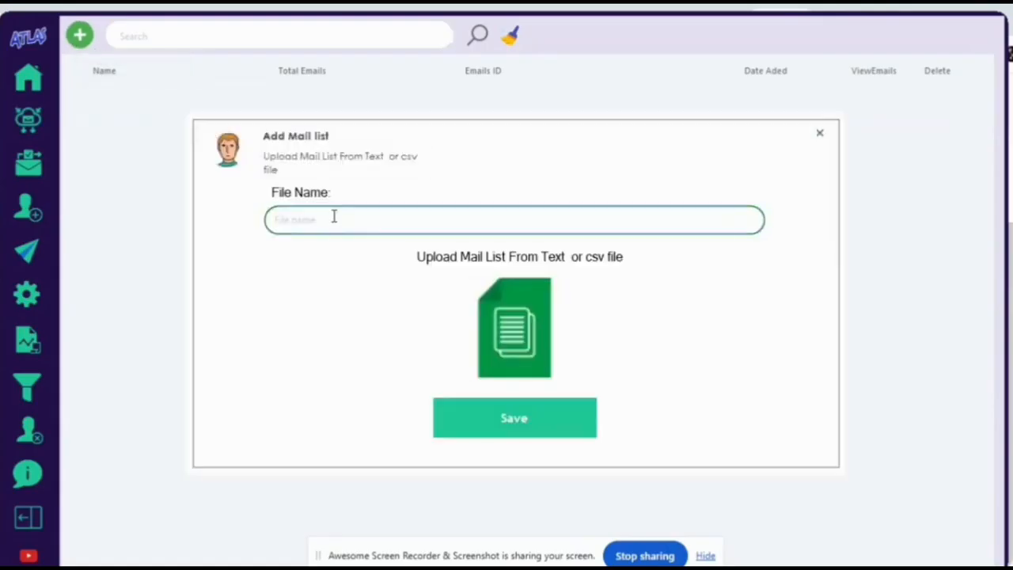
{"action": "type", "text": "txt"}
{"action": "left_click", "coordinate": [524, 329]}
{"action": "left_click_drag", "start_coordinate": [716, 245], "coordinate": [719, 353]}
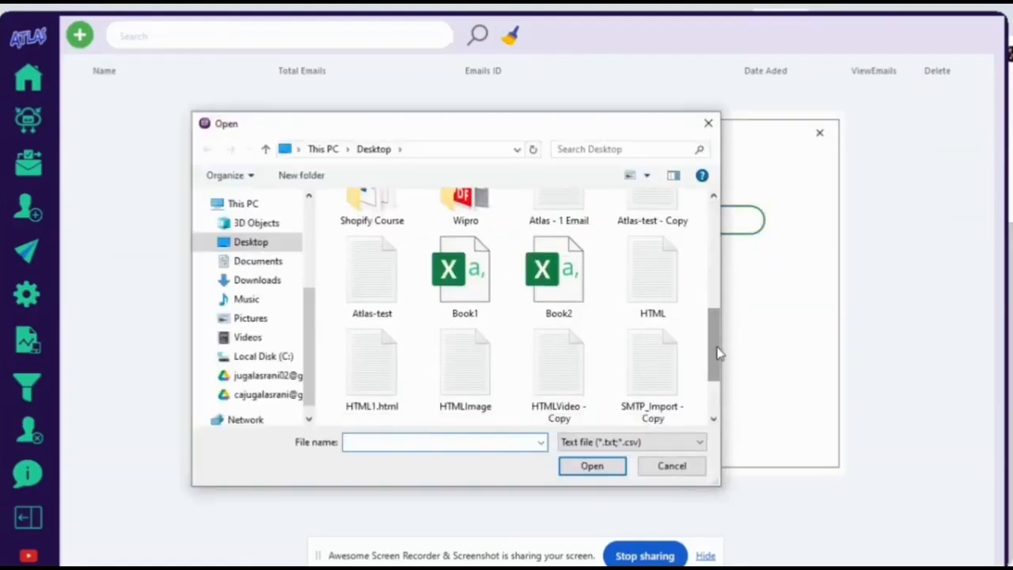
{"action": "left_click", "coordinate": [365, 281]}
{"action": "left_click", "coordinate": [596, 467]}
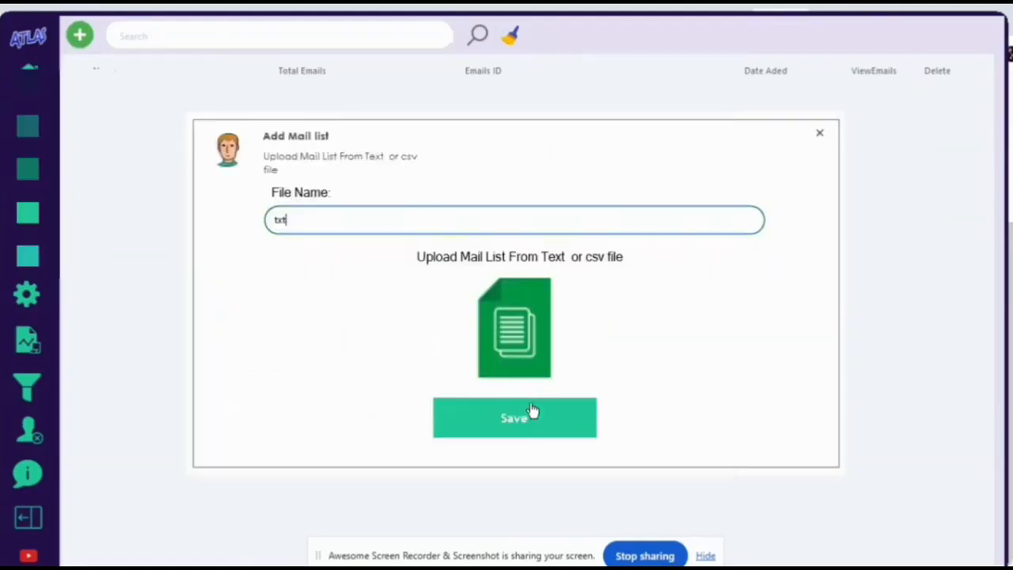
{"action": "left_click", "coordinate": [532, 411]}
{"action": "left_click", "coordinate": [885, 98]}
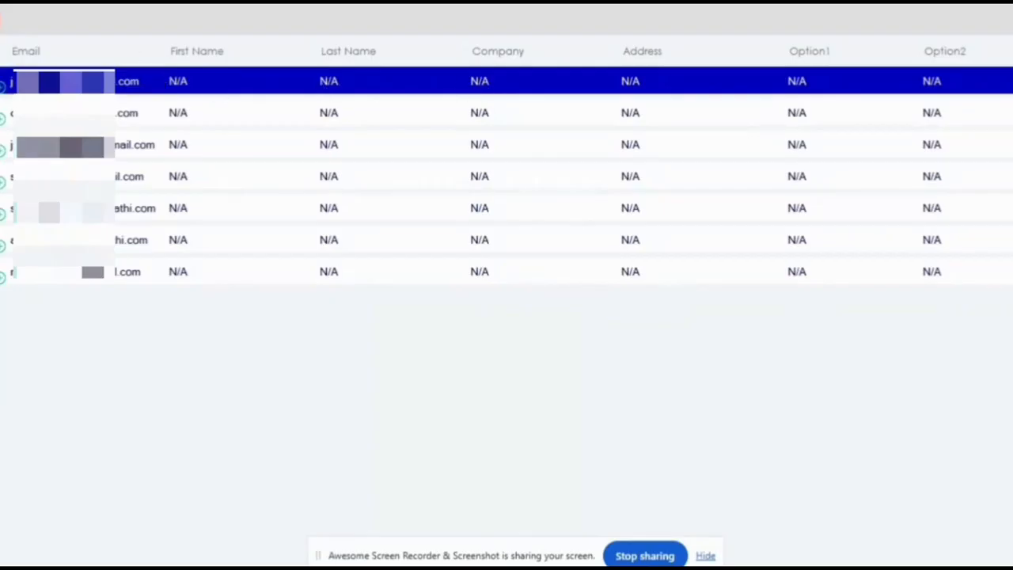
{"action": "left_click", "coordinate": [8, 24]}
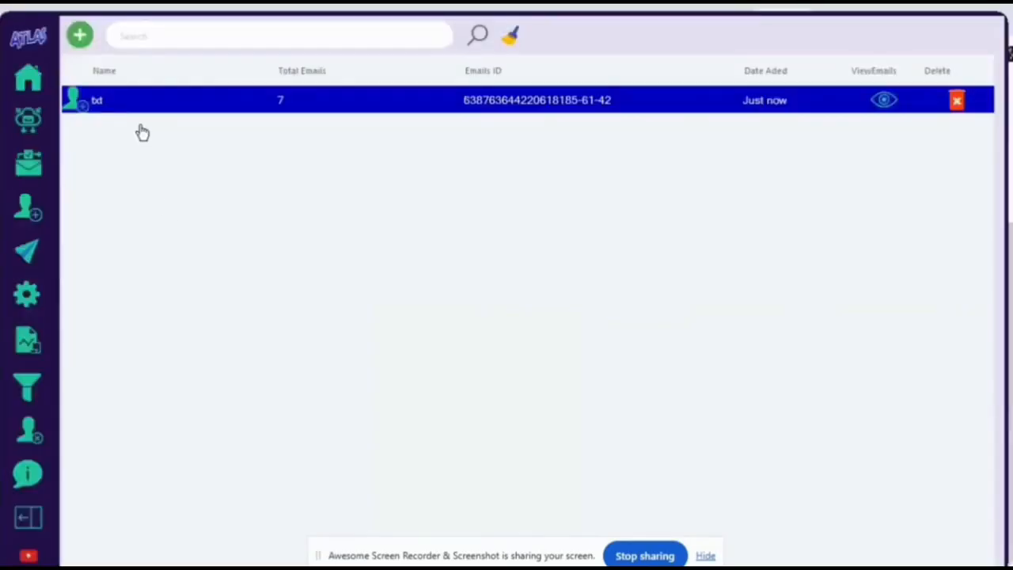
Add a mail list named "csv" from the Desktop's Book1 file, and view its email entries.
{"action": "left_click", "coordinate": [80, 36]}
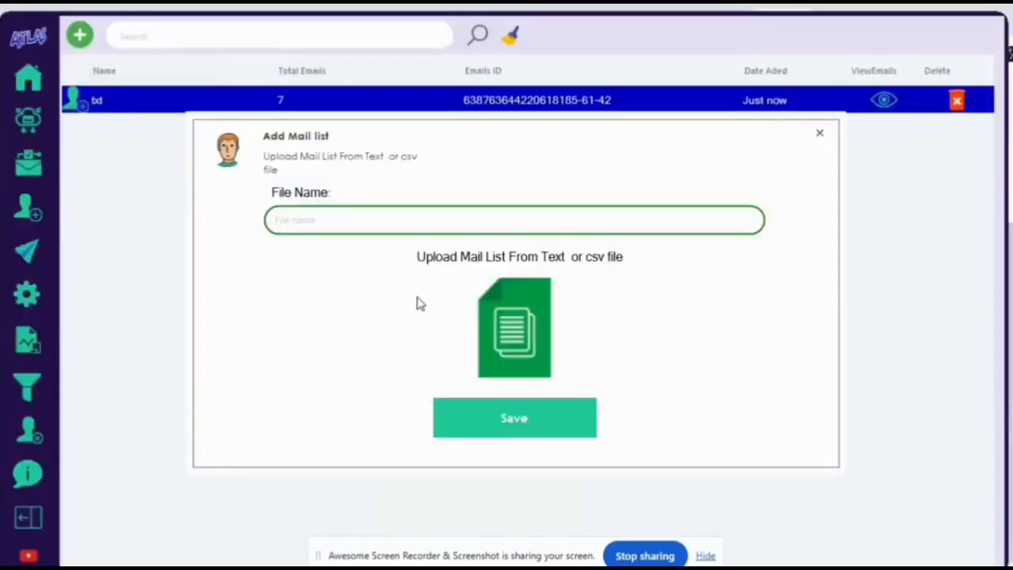
{"action": "left_click", "coordinate": [532, 328]}
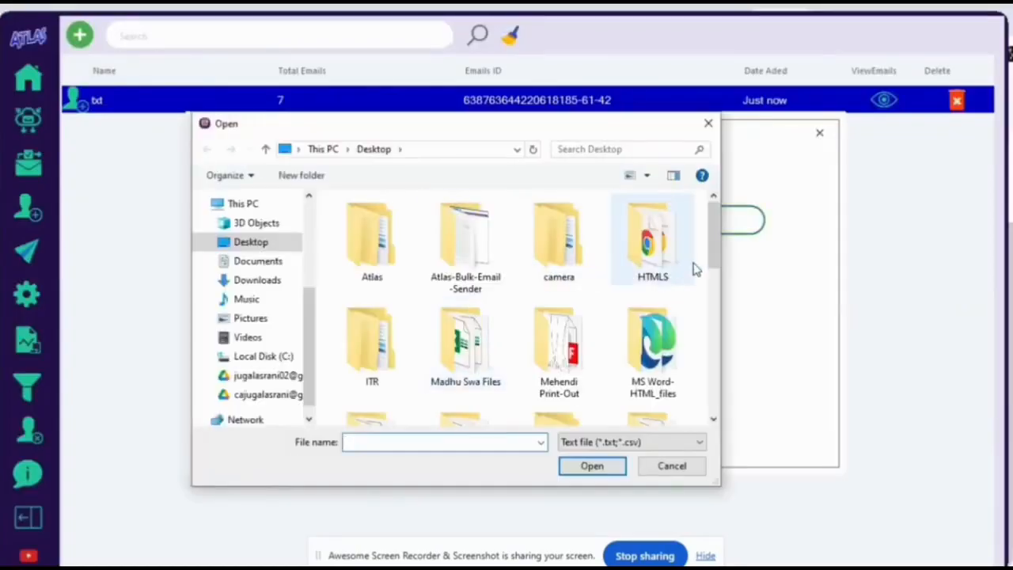
{"action": "scroll", "coordinate": [716, 255], "scroll_direction": "down", "scroll_amount": 2}
{"action": "left_click_drag", "start_coordinate": [716, 255], "coordinate": [714, 337]}
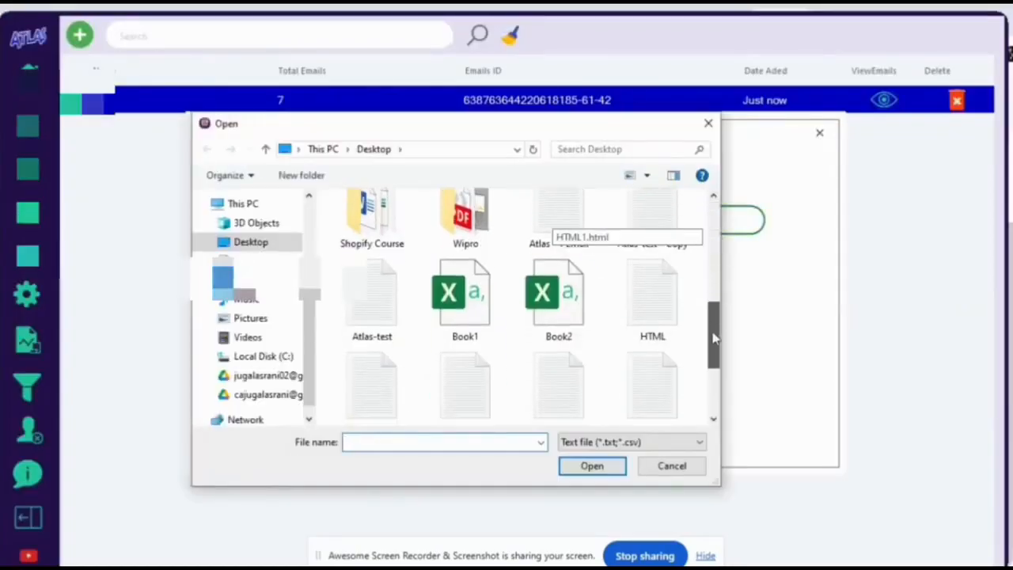
{"action": "left_click", "coordinate": [461, 266]}
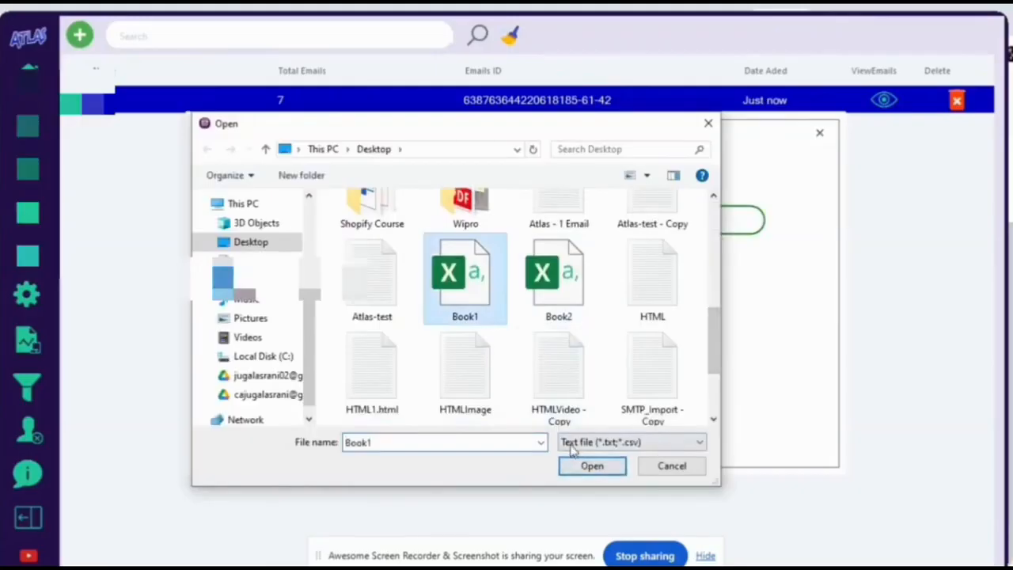
{"action": "left_click", "coordinate": [588, 467]}
{"action": "left_click", "coordinate": [406, 220]}
{"action": "type", "text": "csv"}
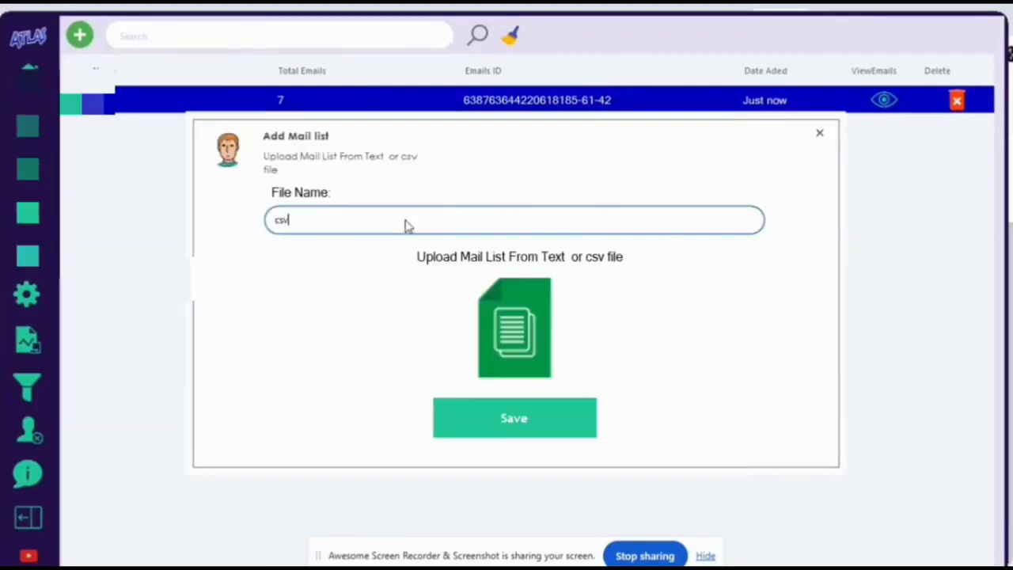
{"action": "left_click", "coordinate": [521, 417]}
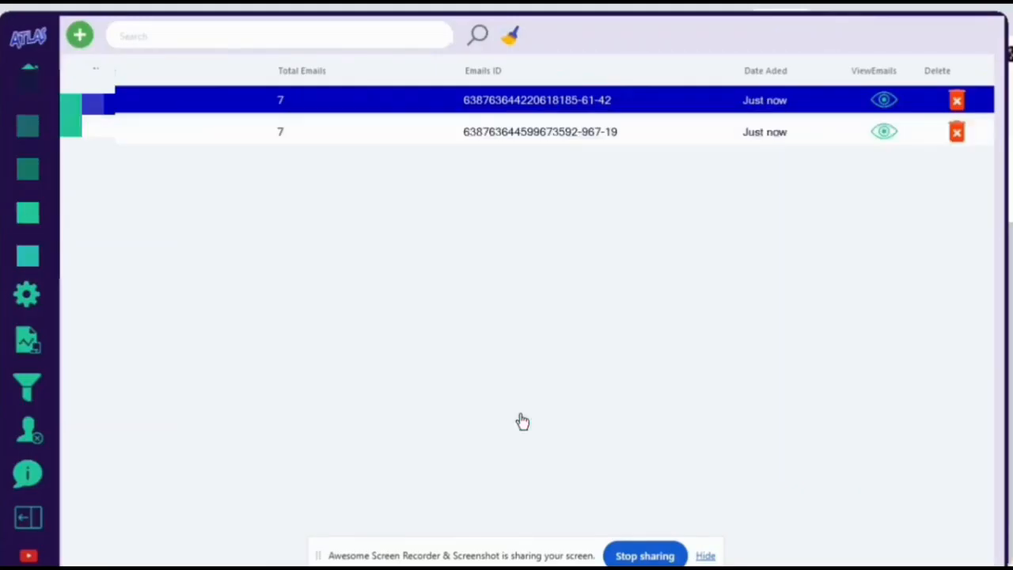
{"action": "left_click", "coordinate": [878, 131]}
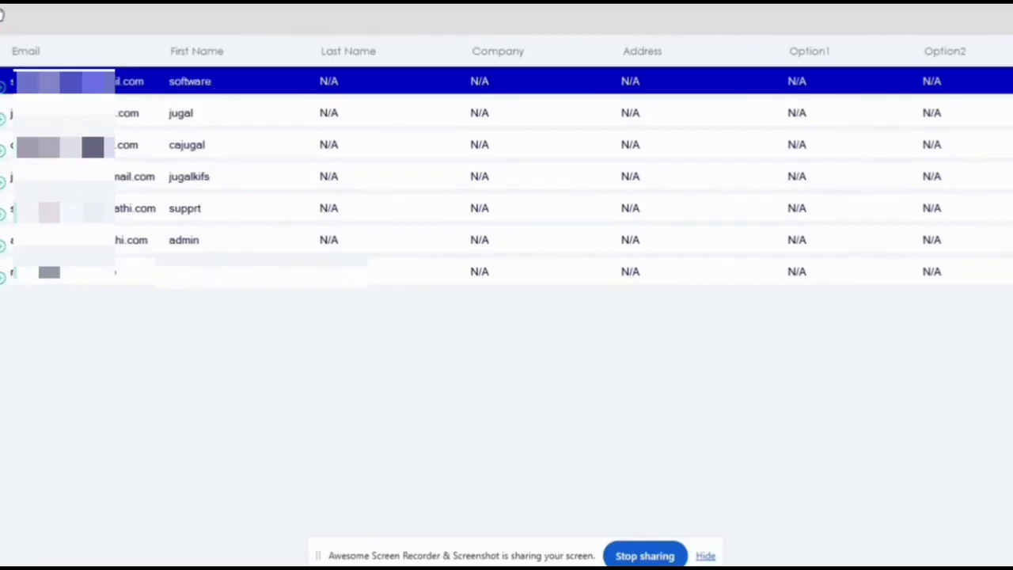
{"action": "left_click", "coordinate": [2, 17]}
Open the Book1 file from the desktop in Excel and examine its email and first name columns.
{"action": "key", "text": "super+d"}
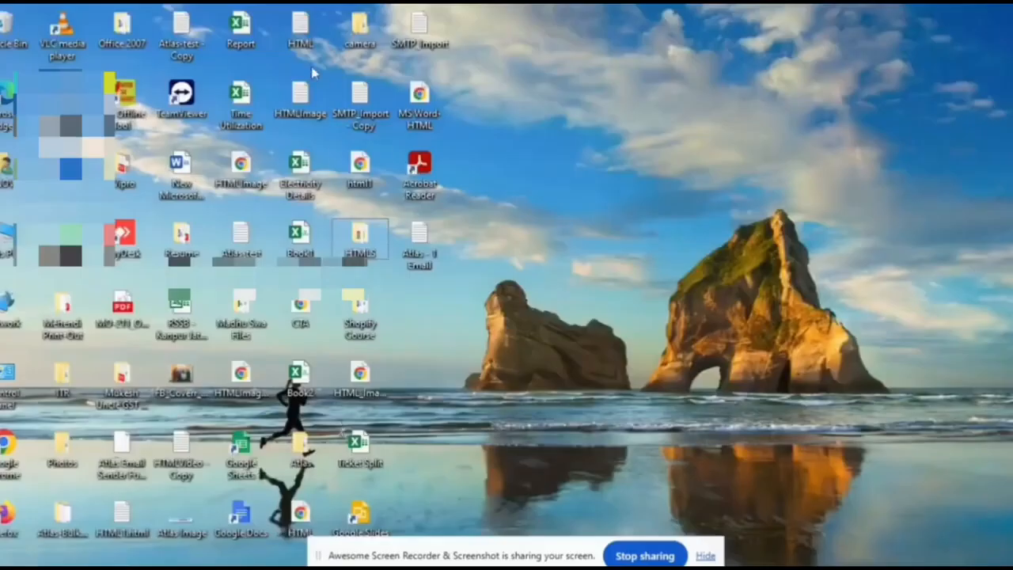
{"action": "double_click", "coordinate": [299, 236]}
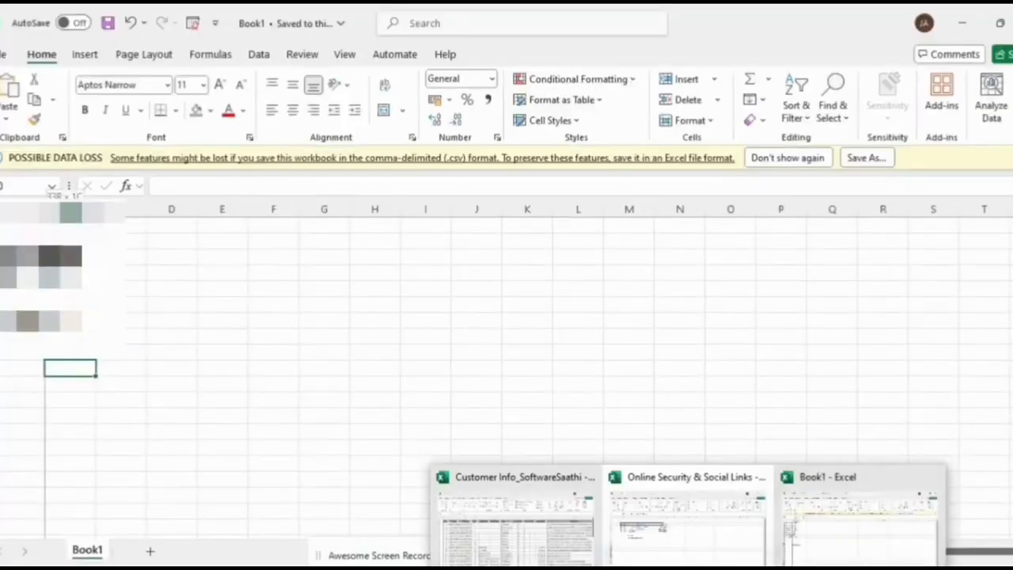
{"action": "left_click_drag", "start_coordinate": [79, 226], "coordinate": [79, 321]}
{"action": "left_click", "coordinate": [79, 320]}
{"action": "left_click_drag", "start_coordinate": [173, 227], "coordinate": [175, 322]}
{"action": "left_click", "coordinate": [175, 322]}
{"action": "left_click", "coordinate": [176, 363]}
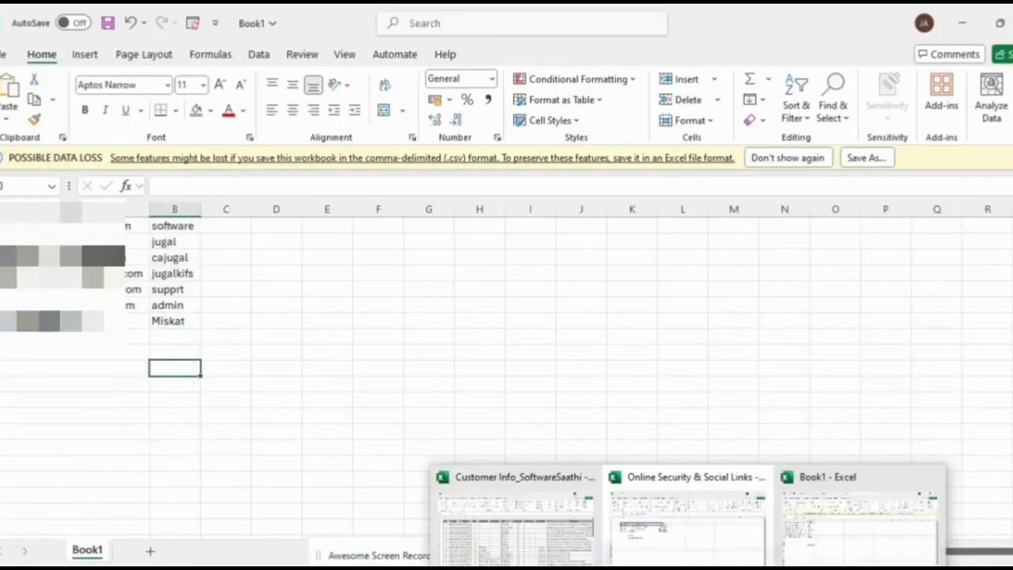
Switch back to Atlas Sender and check the "csv" mail list's emails and first names against the spreadsheet.
{"action": "left_click", "coordinate": [716, 567]}
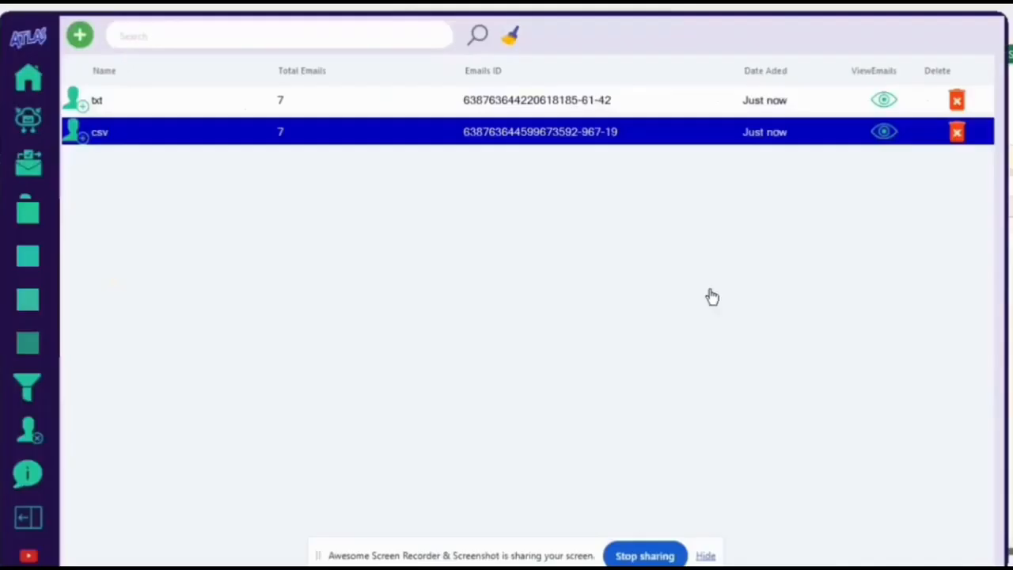
{"action": "left_click", "coordinate": [884, 133]}
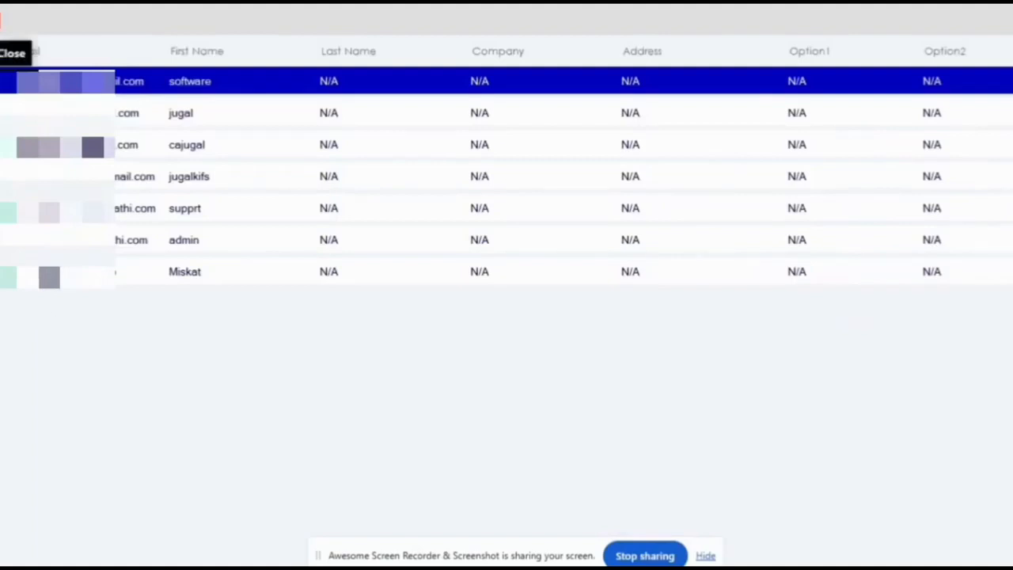
{"action": "left_click", "coordinate": [14, 25]}
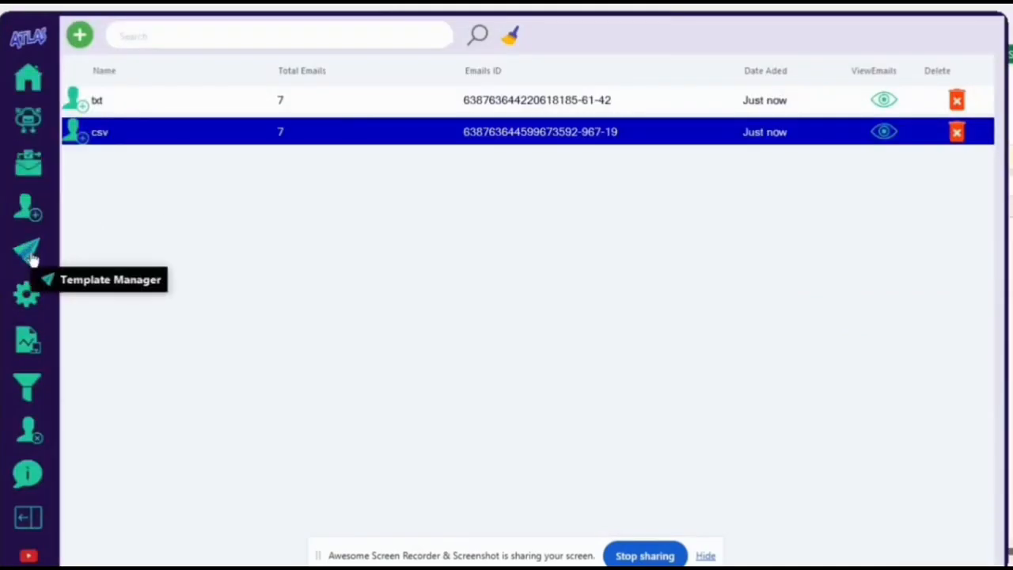
Delete all message templates from the Template Manager and dismiss the notice.
{"action": "left_click", "coordinate": [29, 253]}
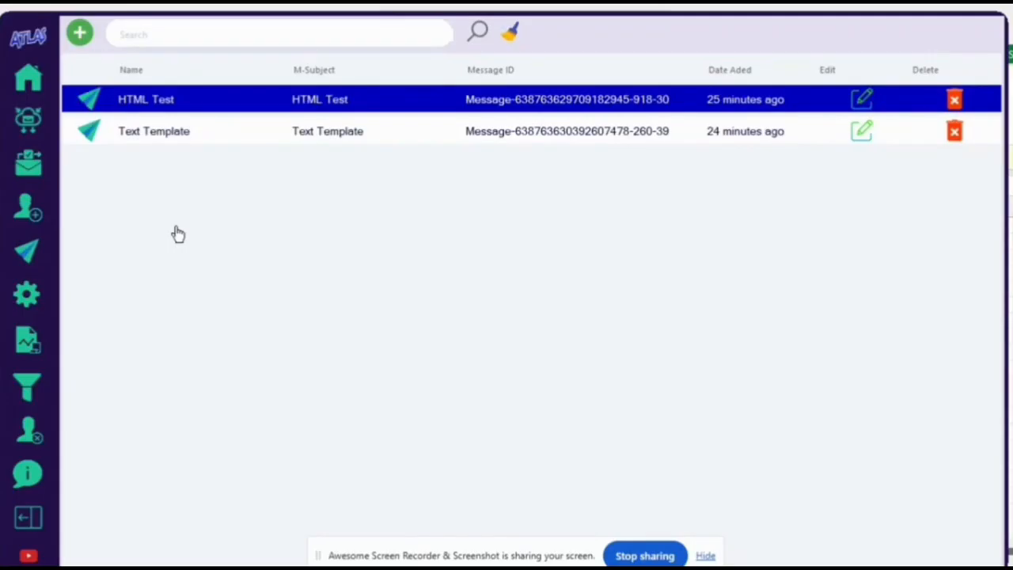
{"action": "left_click", "coordinate": [510, 41]}
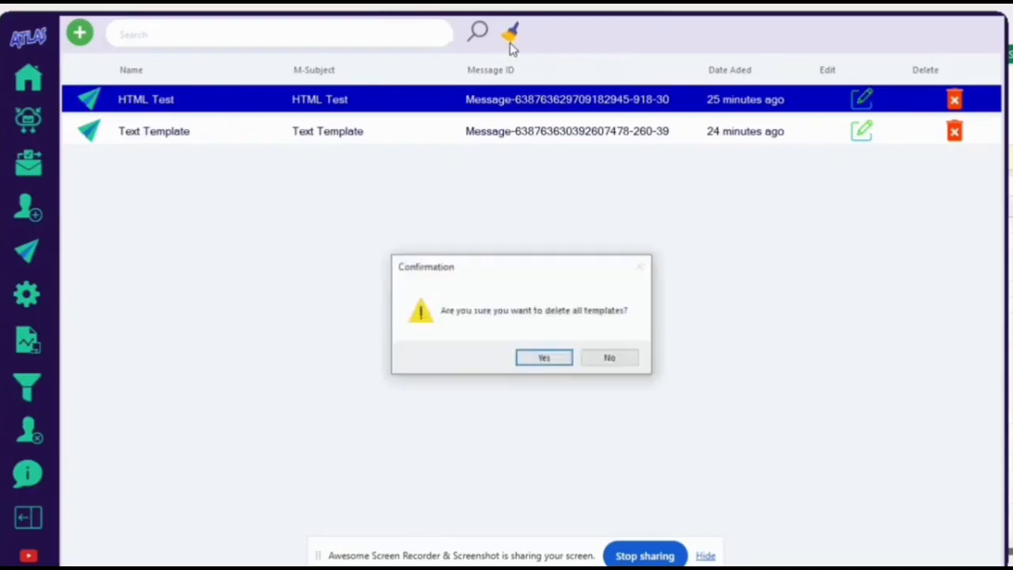
{"action": "left_click", "coordinate": [542, 360]}
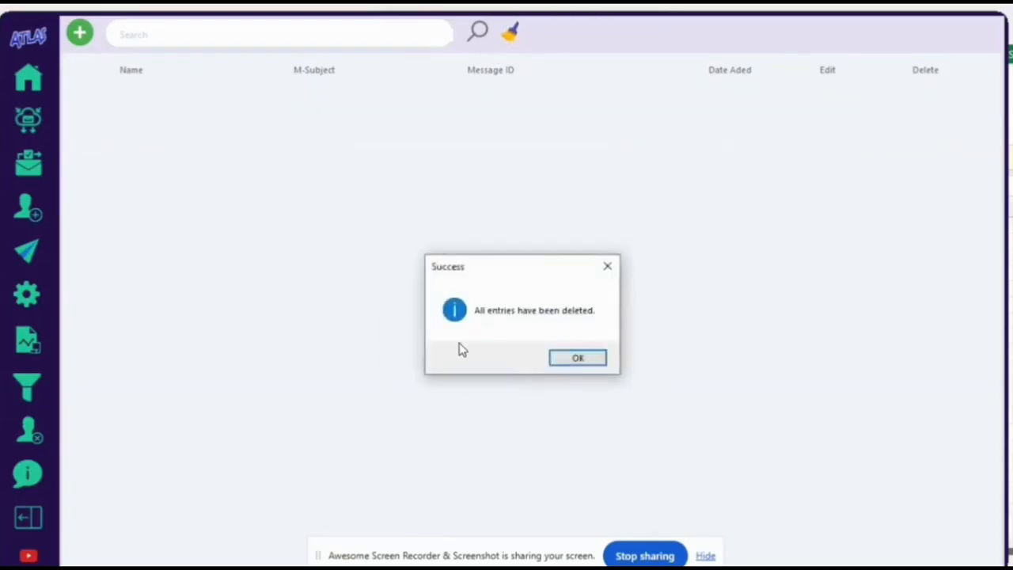
{"action": "left_click", "coordinate": [577, 360]}
Start a new message template with "HTML Test" as both its template name and message subject.
{"action": "left_click", "coordinate": [82, 38]}
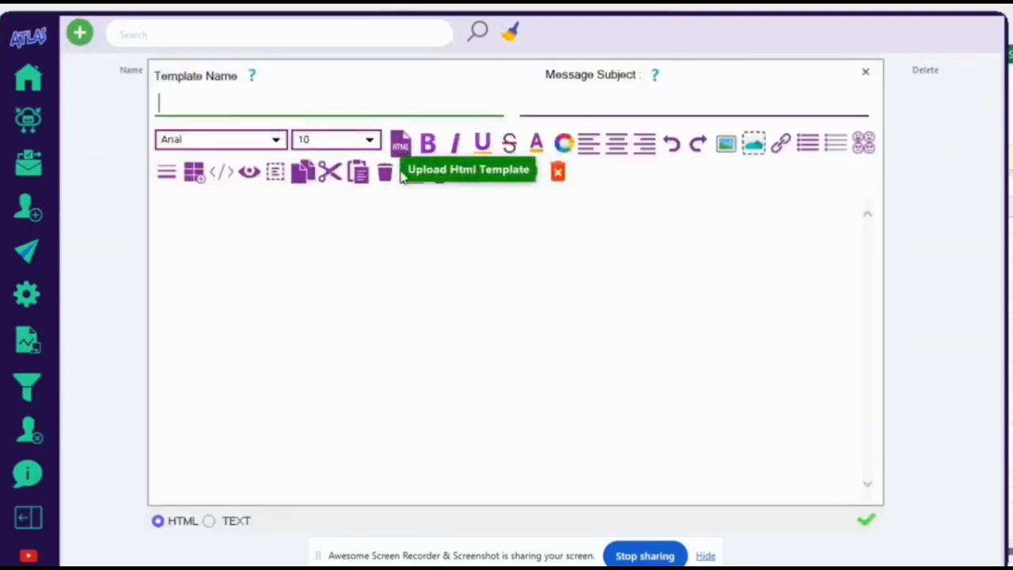
{"action": "left_click", "coordinate": [194, 216]}
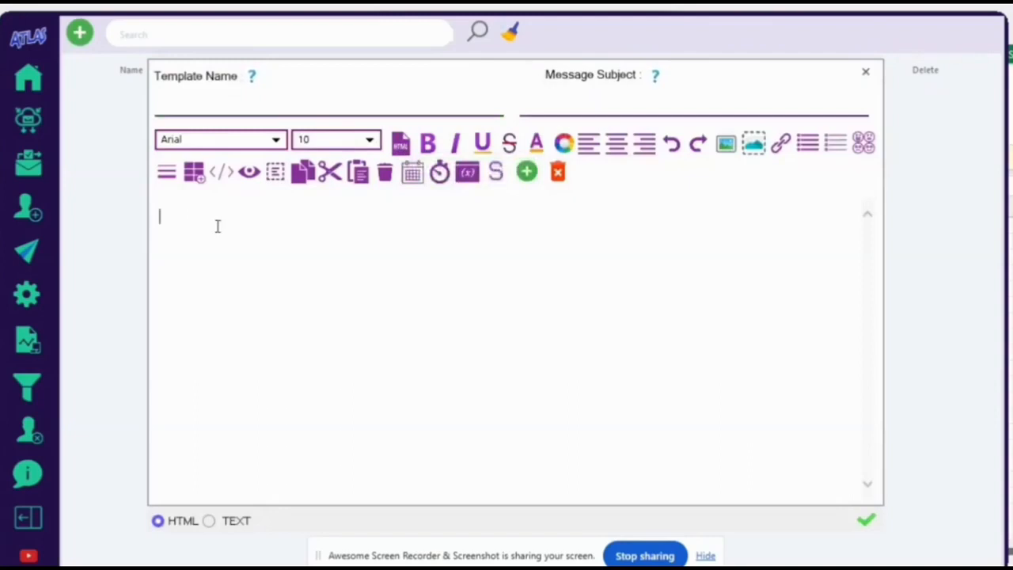
{"action": "left_click", "coordinate": [199, 105]}
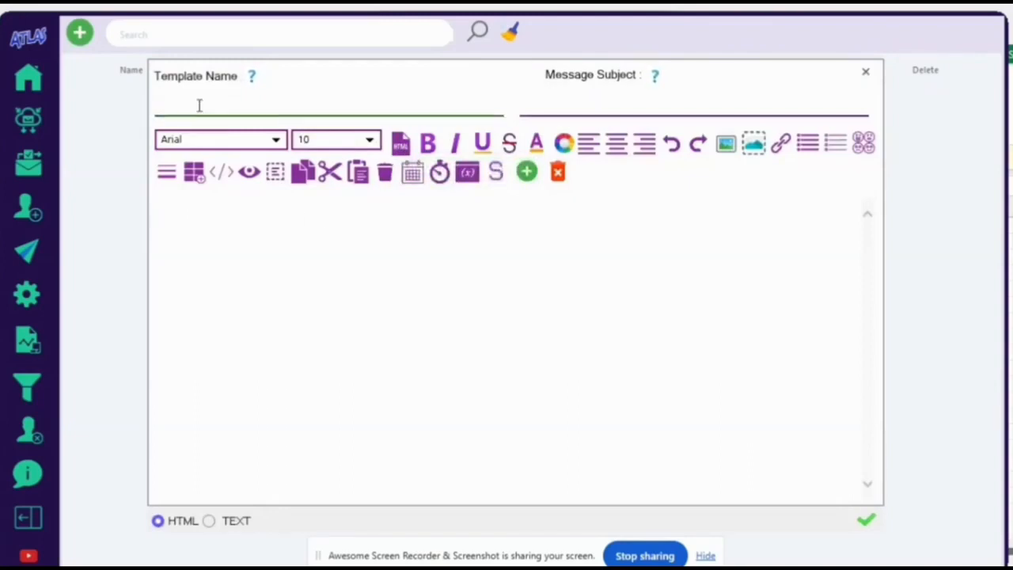
{"action": "type", "text": "HTML"}
{"action": "key", "text": "shift+Left"}
{"action": "key", "text": "shift+Left"}
{"action": "key", "text": "shift+Left"}
{"action": "key", "text": "shift+Left"}
{"action": "key", "text": "shift+Left"}
{"action": "key", "text": "shift+Left"}
{"action": "key", "text": "shift+Left"}
{"action": "key", "text": "shift+Left"}
{"action": "key", "text": "shift+Left"}
{"action": "key", "text": "ctrl+c"}
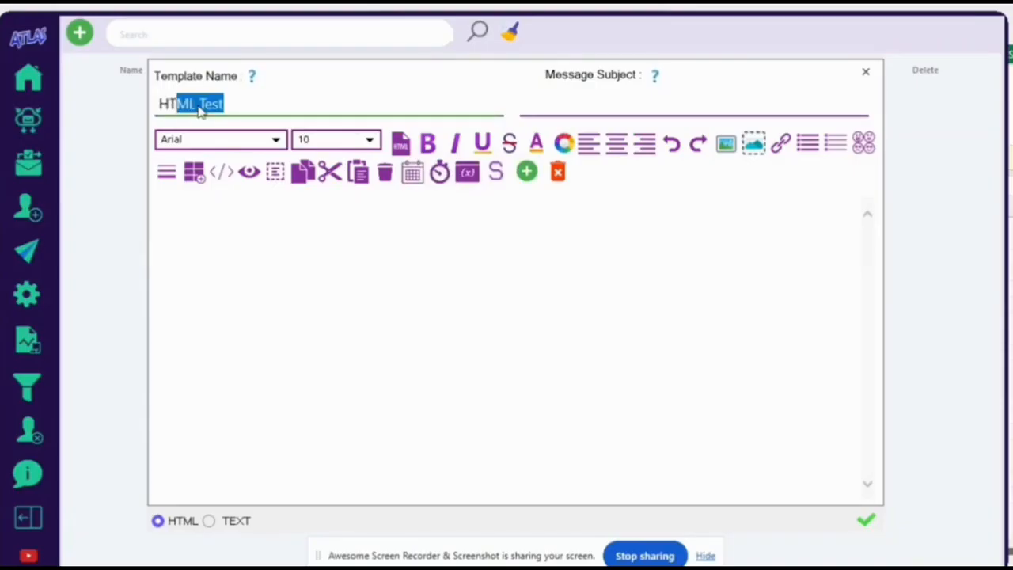
{"action": "left_click", "coordinate": [567, 106]}
{"action": "key", "text": "ctrl+v"}
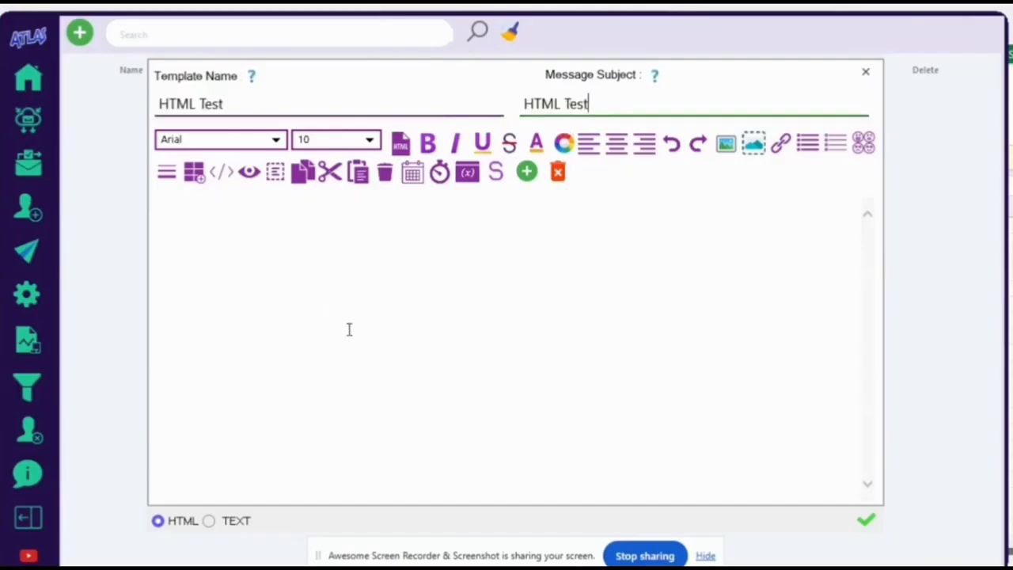
Load the message body from an HTML file in the Desktop's HTMLS folder.
{"action": "left_click", "coordinate": [201, 204]}
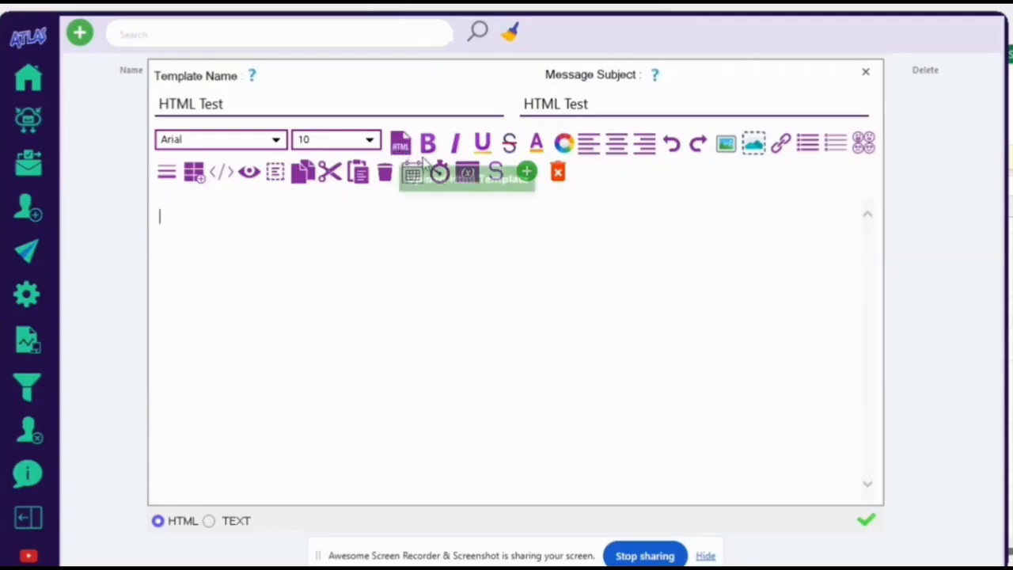
{"action": "left_click", "coordinate": [401, 143]}
{"action": "left_click_drag", "start_coordinate": [673, 199], "coordinate": [673, 287]}
{"action": "scroll", "coordinate": [554, 253], "scroll_direction": "up", "scroll_amount": 3}
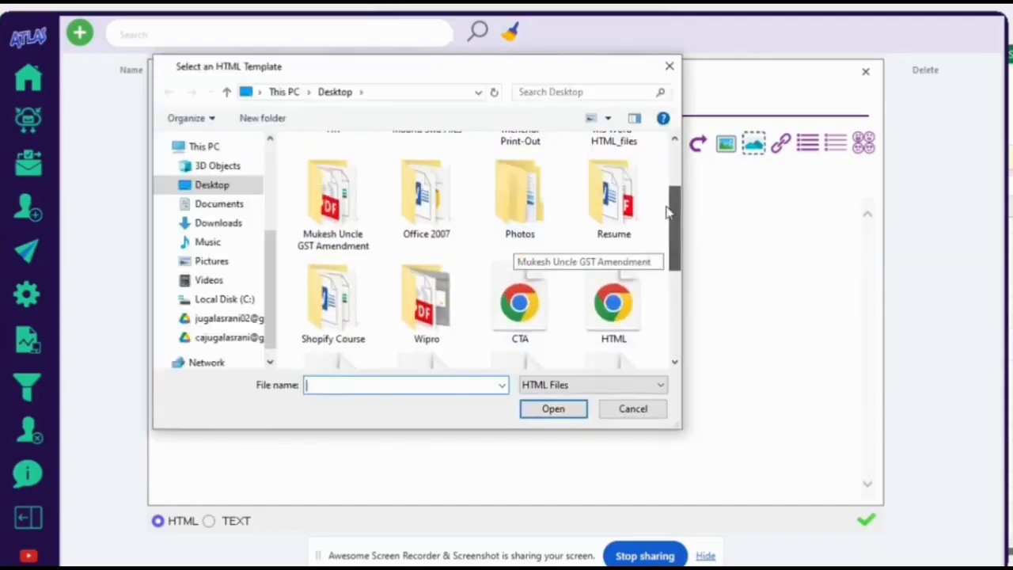
{"action": "double_click", "coordinate": [613, 186]}
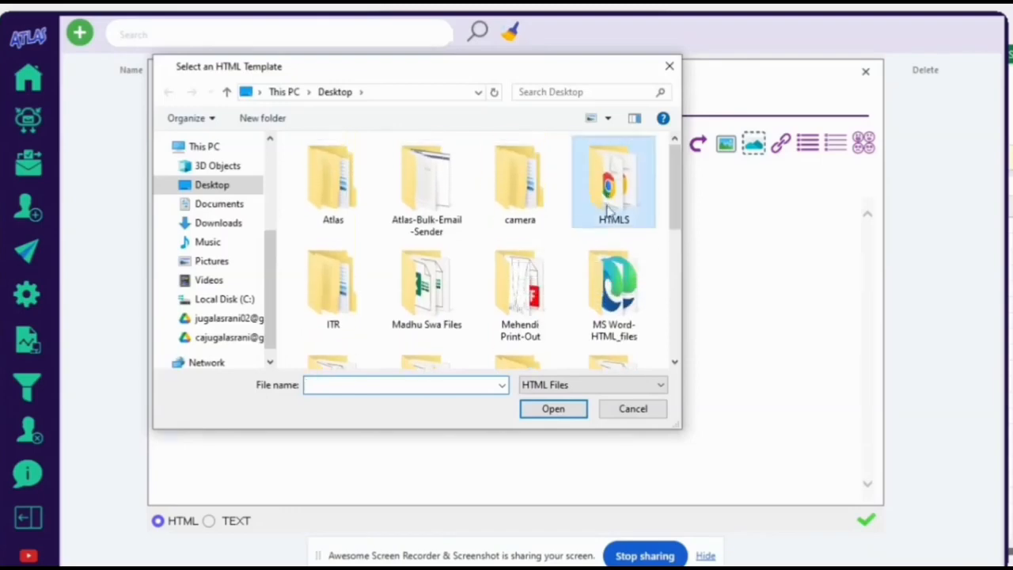
{"action": "left_click", "coordinate": [364, 198]}
{"action": "left_click", "coordinate": [553, 408]}
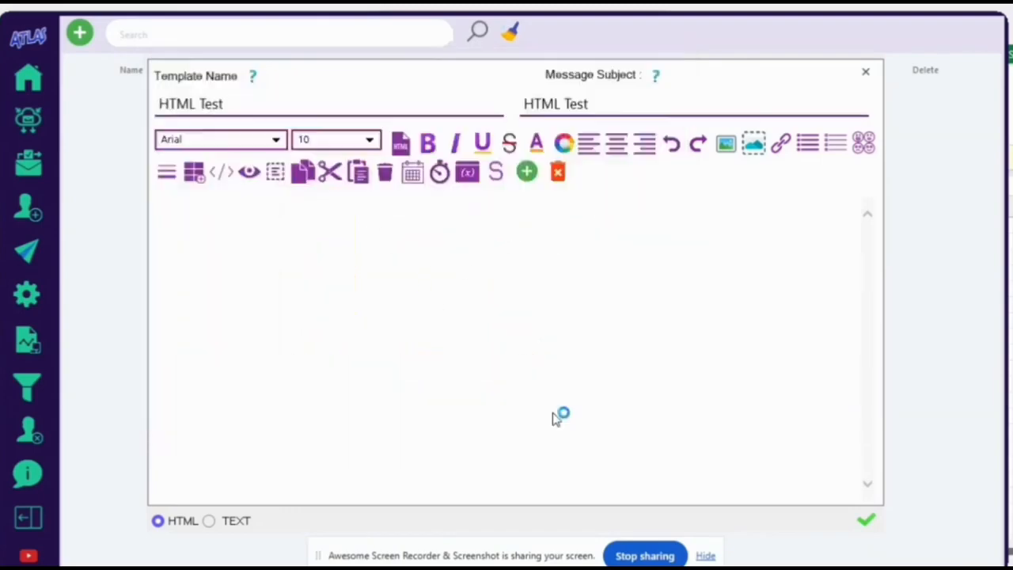
Review the imported HTML message's benefits, images, video thumbnail and call-to-action link, and save the template.
{"action": "left_click_drag", "start_coordinate": [868, 448], "coordinate": [866, 315]}
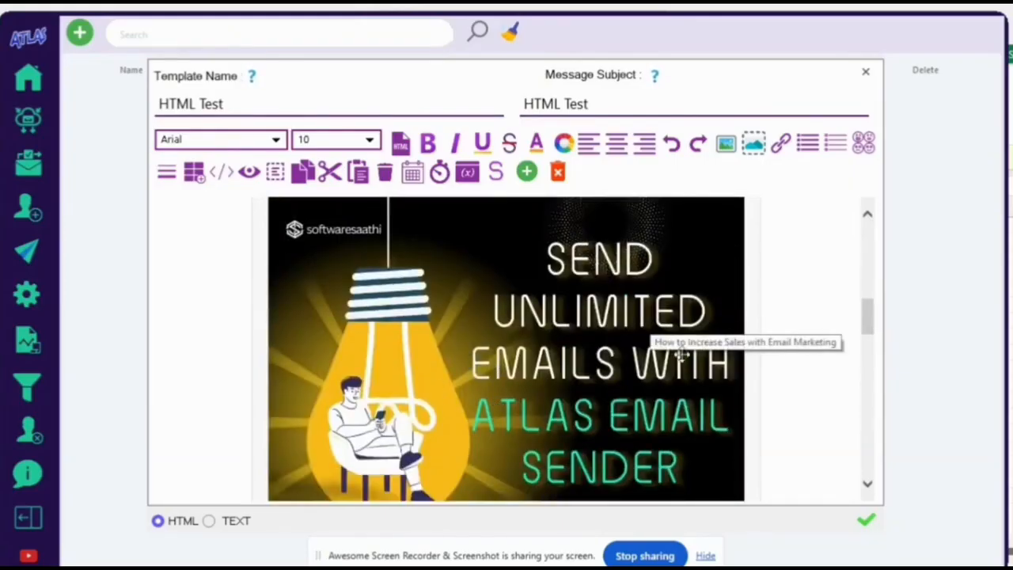
{"action": "left_click_drag", "start_coordinate": [869, 325], "coordinate": [862, 449]}
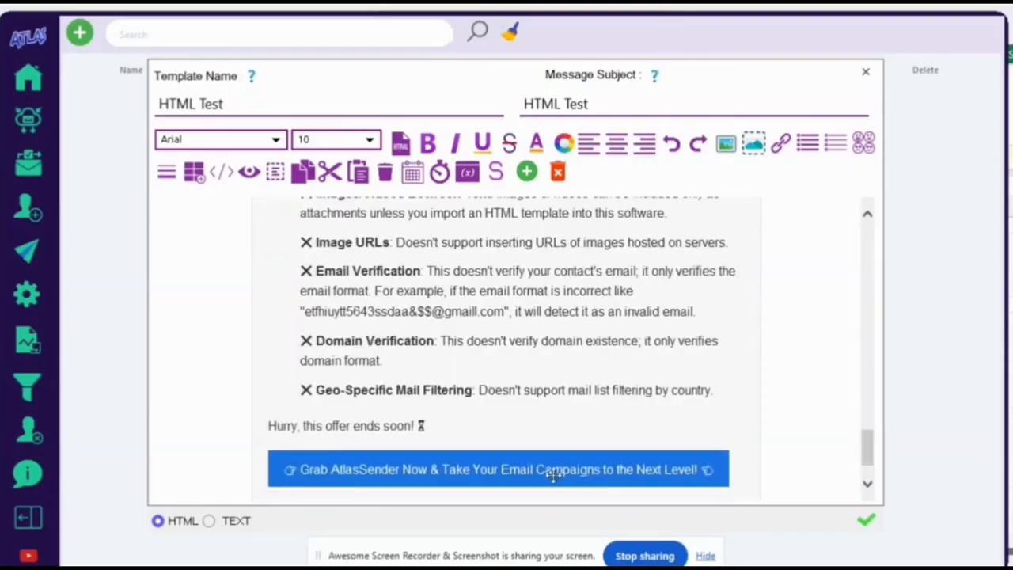
{"action": "left_click_drag", "start_coordinate": [866, 464], "coordinate": [868, 421]}
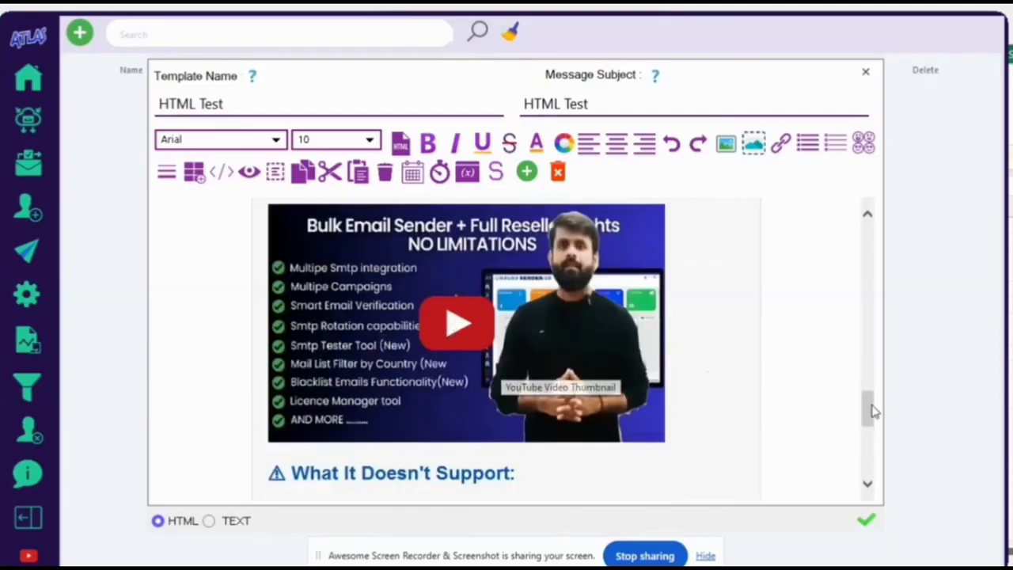
{"action": "left_click_drag", "start_coordinate": [865, 409], "coordinate": [870, 403]}
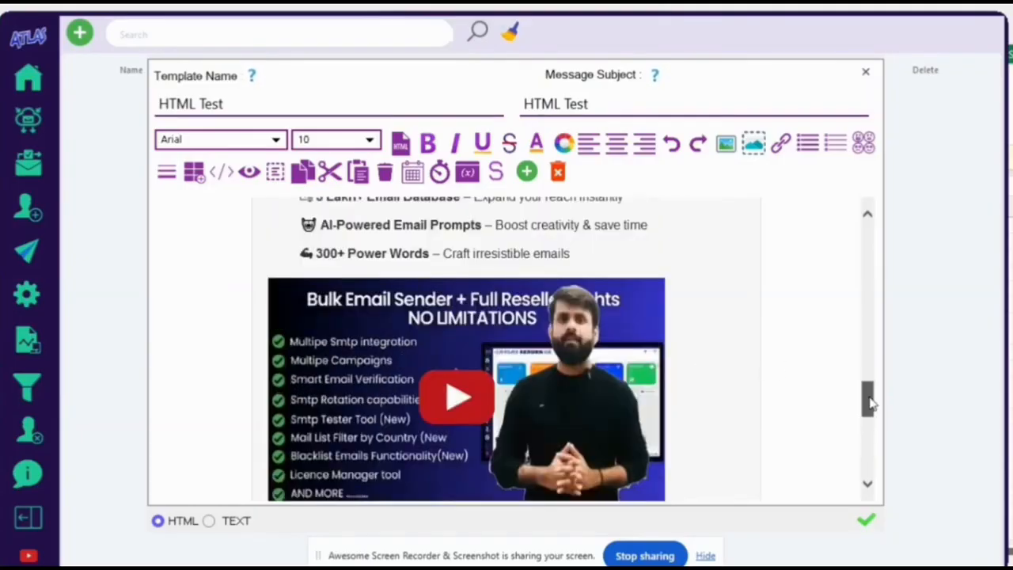
{"action": "left_click_drag", "start_coordinate": [868, 404], "coordinate": [870, 247]}
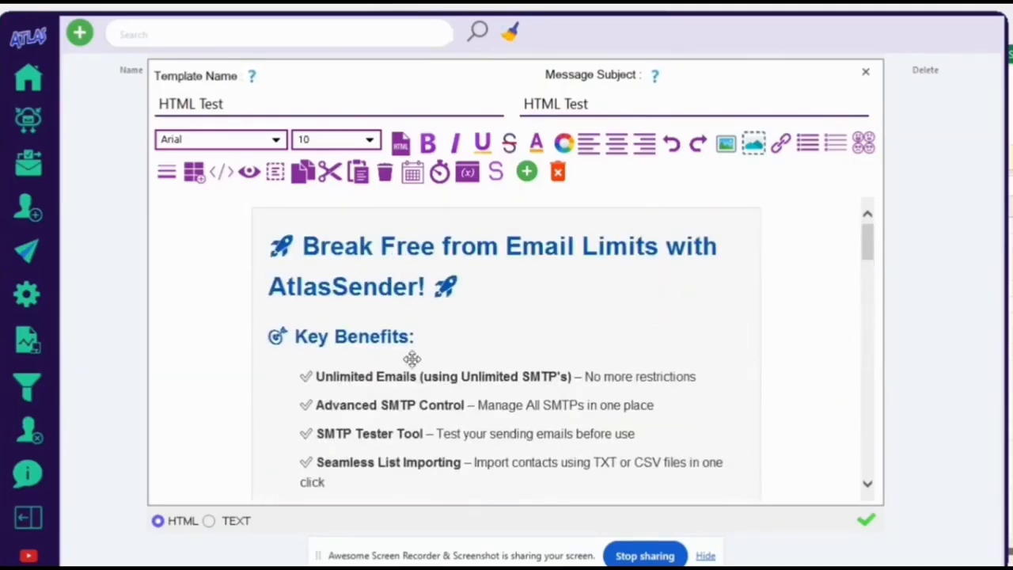
{"action": "mouse_move", "coordinate": [866, 247]}
{"action": "left_mouse_down"}
{"action": "mouse_move", "coordinate": [866, 227]}
{"action": "mouse_move", "coordinate": [867, 443]}
{"action": "mouse_move", "coordinate": [868, 233]}
{"action": "left_mouse_up"}
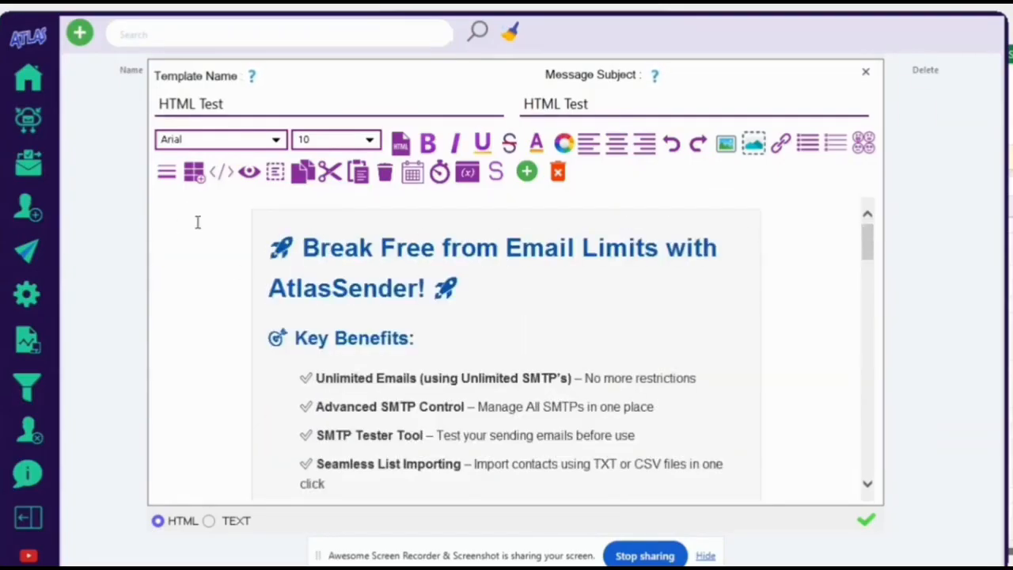
{"action": "left_click", "coordinate": [355, 273]}
{"action": "left_click_drag", "start_coordinate": [866, 237], "coordinate": [867, 451]}
{"action": "left_click", "coordinate": [866, 520]}
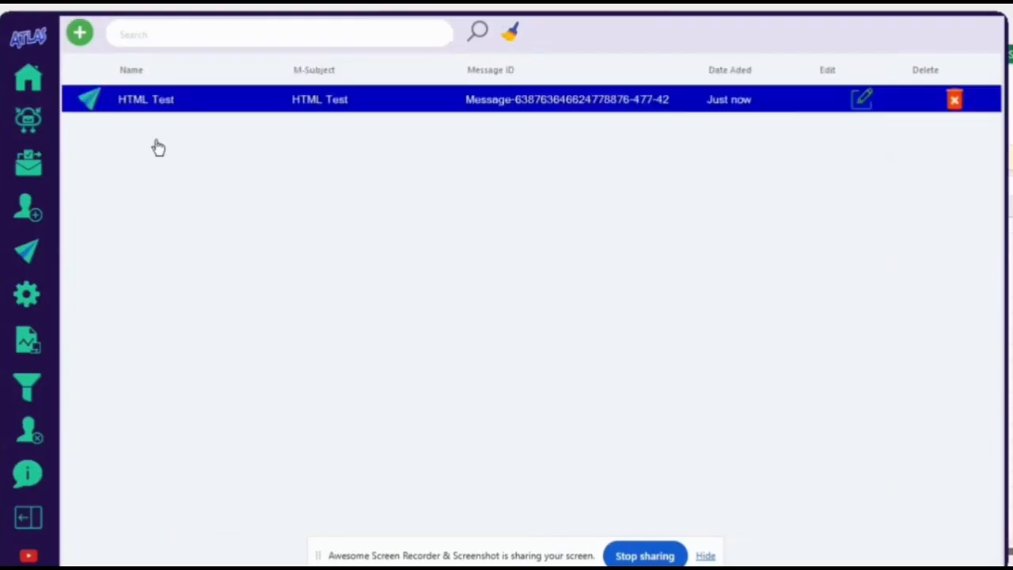
Start another message template with "Text Test" as both its template name and message subject.
{"action": "left_click", "coordinate": [79, 37]}
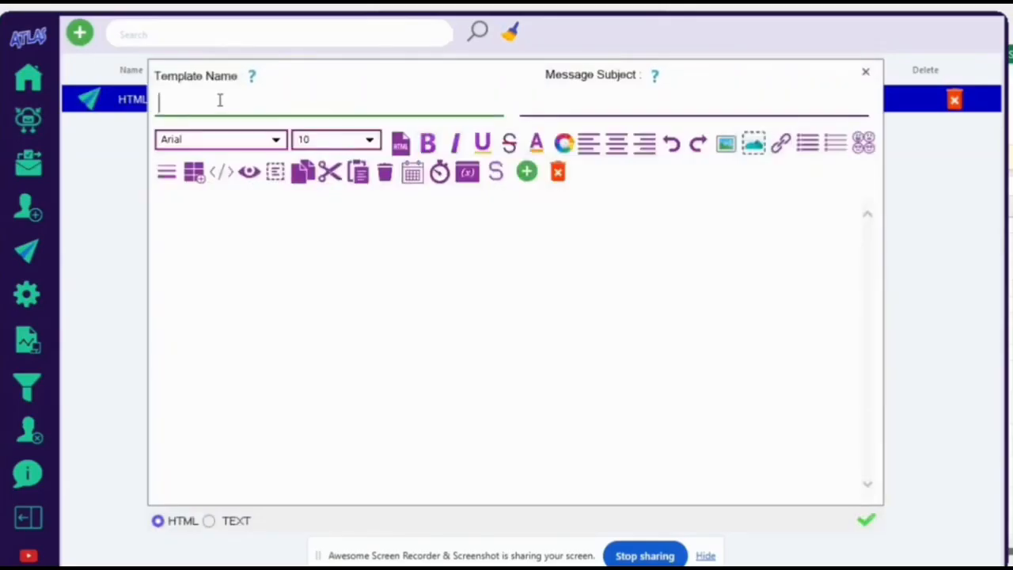
{"action": "type", "text": "Text Test"}
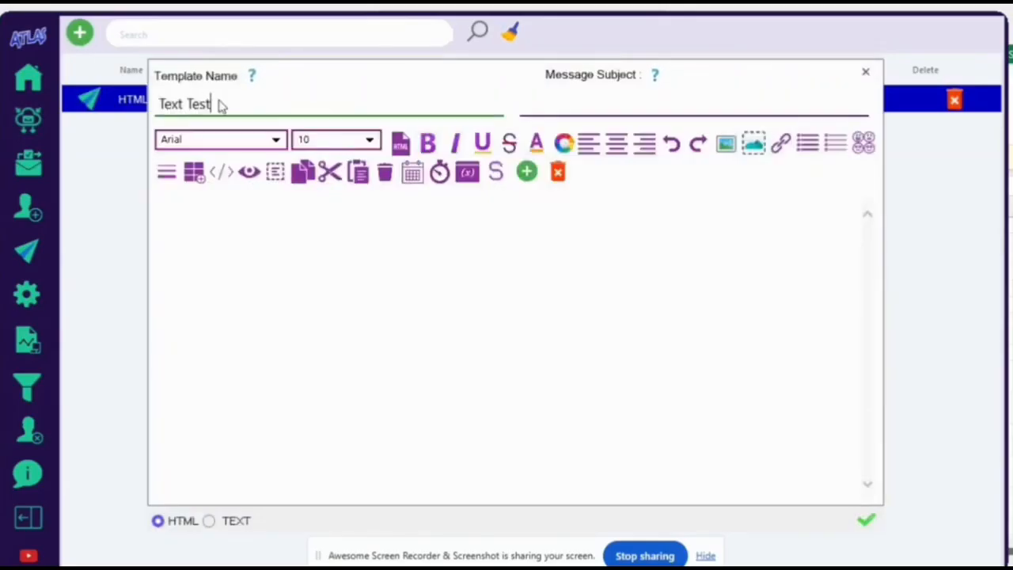
{"action": "key", "text": "shift+Left"}
{"action": "key", "text": "shift+Left"}
{"action": "key", "text": "shift+Left"}
{"action": "key", "text": "shift+Left"}
{"action": "key", "text": "shift+Left"}
{"action": "key", "text": "shift+Left"}
{"action": "key", "text": "shift+Left"}
{"action": "key", "text": "shift+Left"}
{"action": "key", "text": "shift+Left"}
{"action": "key", "text": "ctrl+c"}
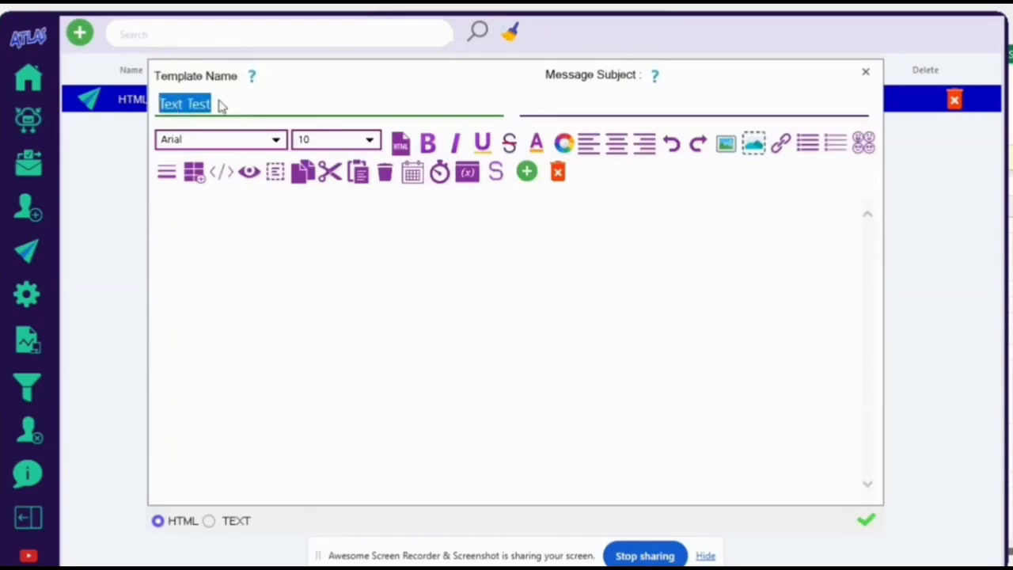
{"action": "left_click", "coordinate": [545, 106]}
{"action": "key", "text": "ctrl+v"}
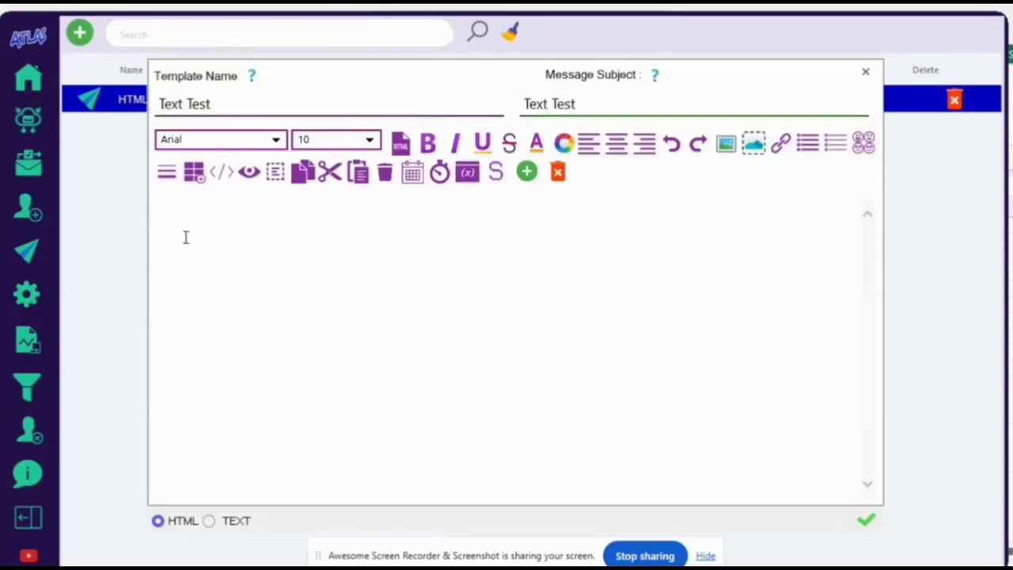
Write the message body as "Hey There," followed by "This is a Demo Test" on a new line.
{"action": "left_click", "coordinate": [214, 210]}
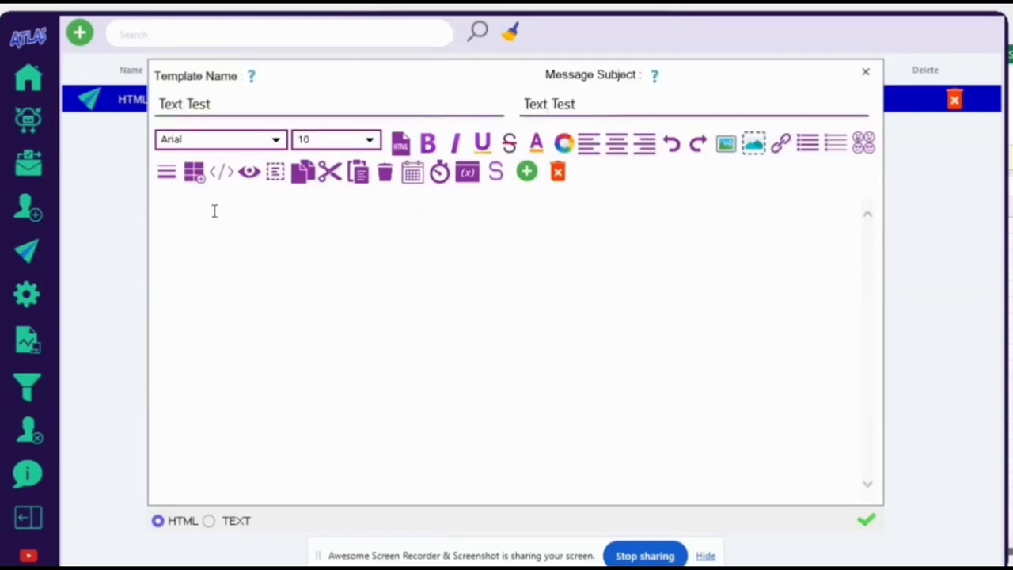
{"action": "type", "text": "Hey There"}
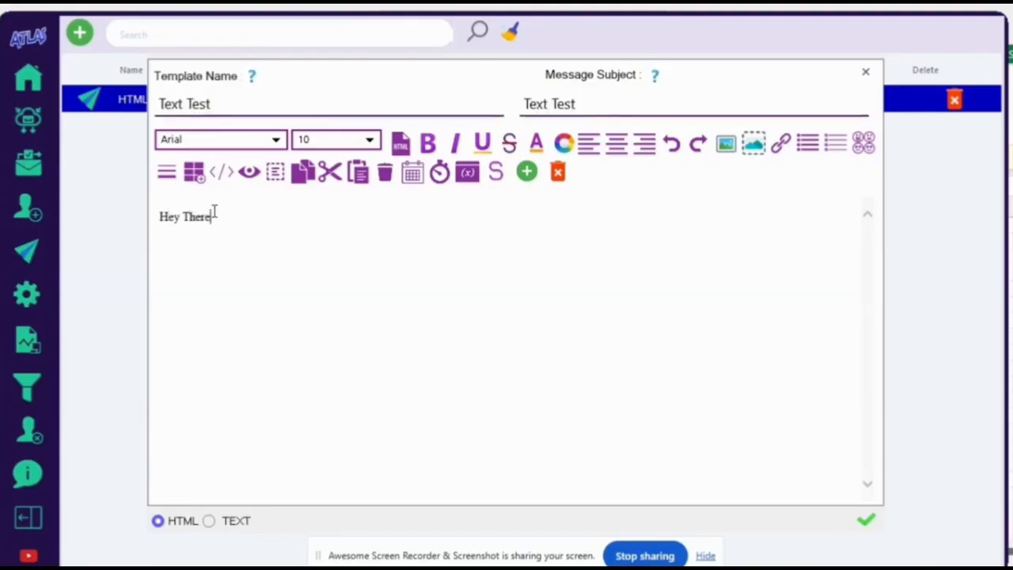
{"action": "type", "text": ","}
{"action": "key", "text": "Return"}
{"action": "type", "text": "This is a Demo Test"}
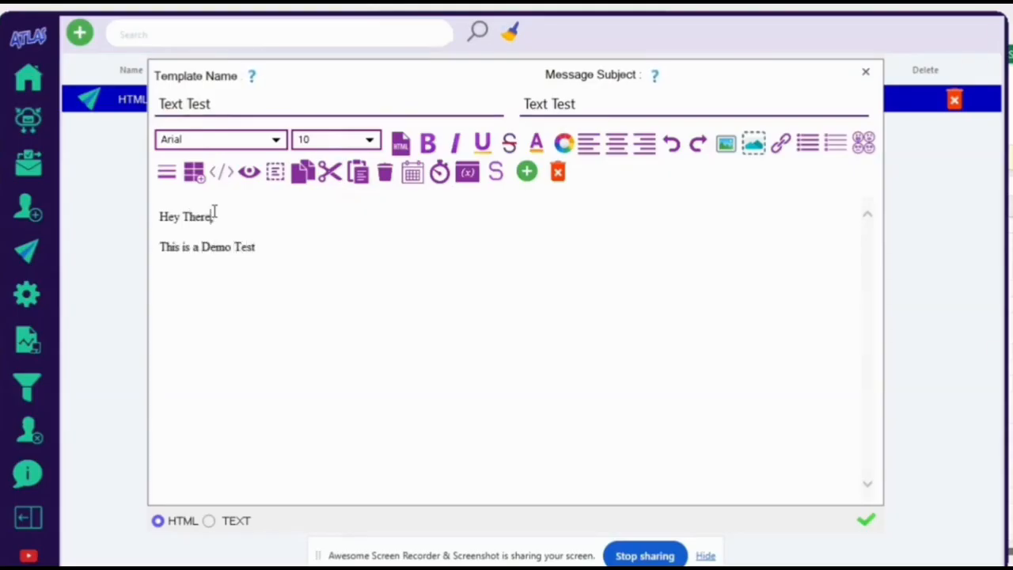
Replace "There" in the greeting with the FirstName dynamic variable, and save the template.
{"action": "left_click_drag", "start_coordinate": [214, 212], "coordinate": [183, 215]}
{"action": "key", "text": "BackSpace"}
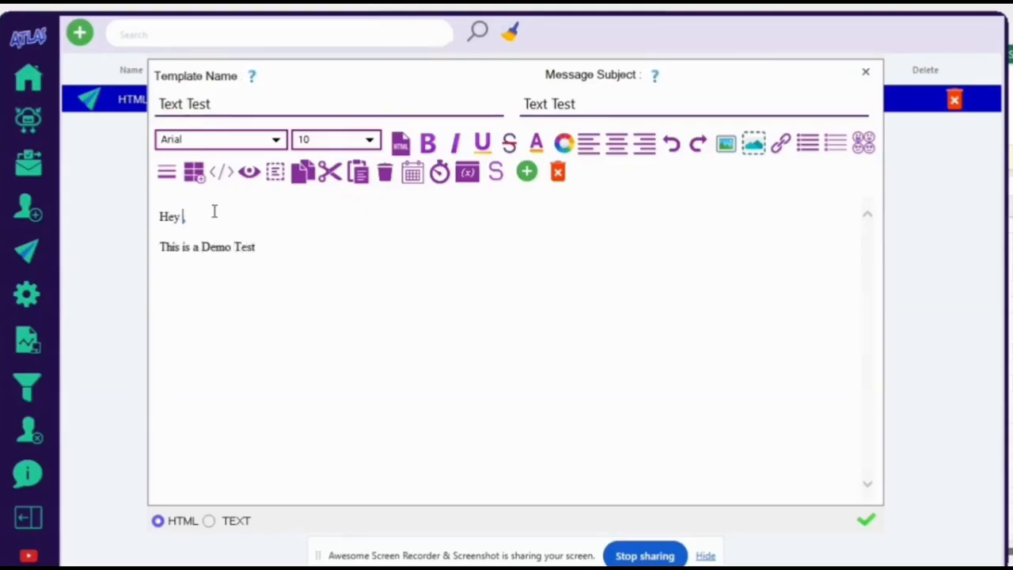
{"action": "left_click", "coordinate": [467, 172]}
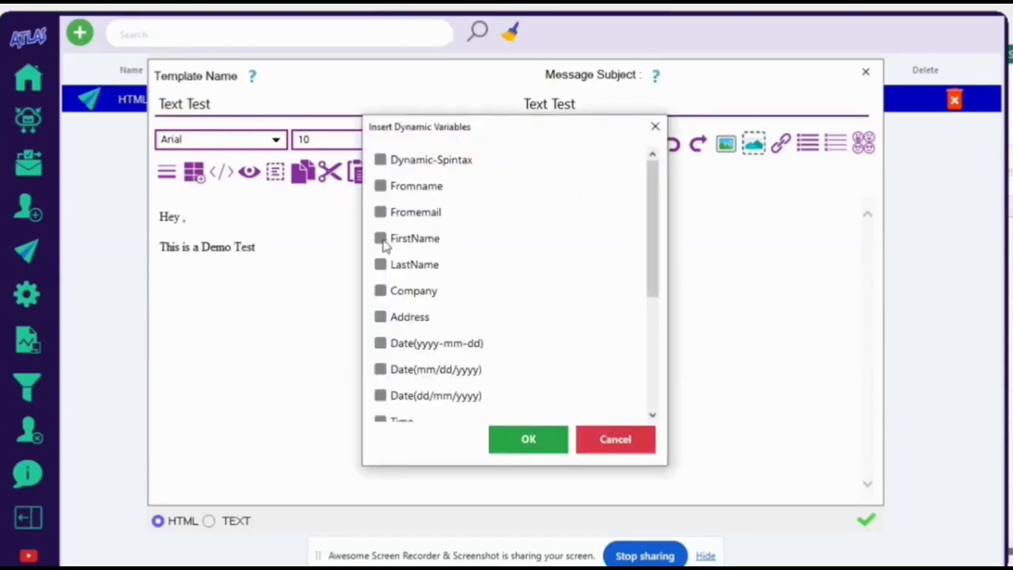
{"action": "left_click", "coordinate": [381, 239]}
{"action": "left_click", "coordinate": [517, 448]}
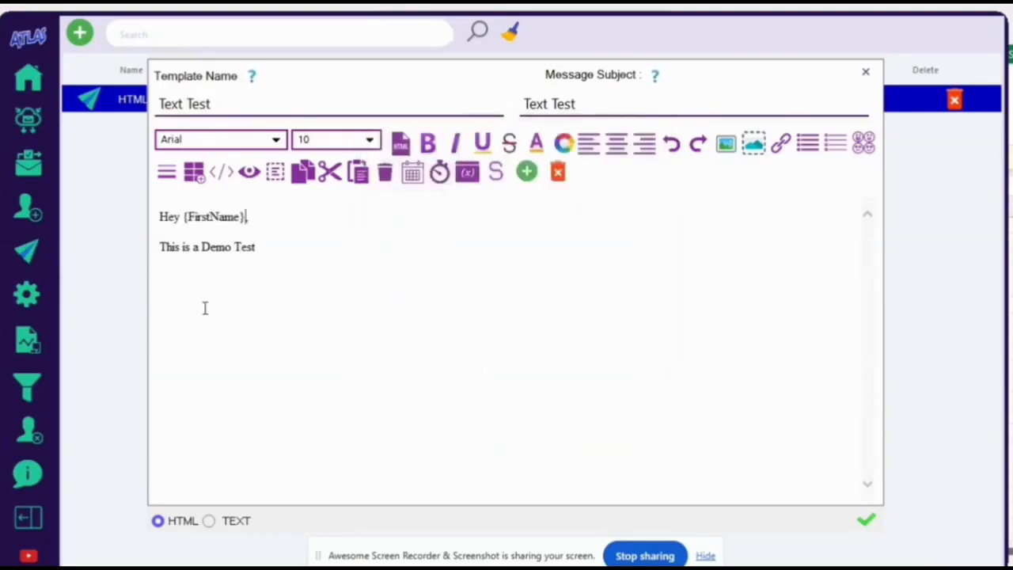
{"action": "left_click", "coordinate": [256, 219]}
{"action": "left_click", "coordinate": [865, 520]}
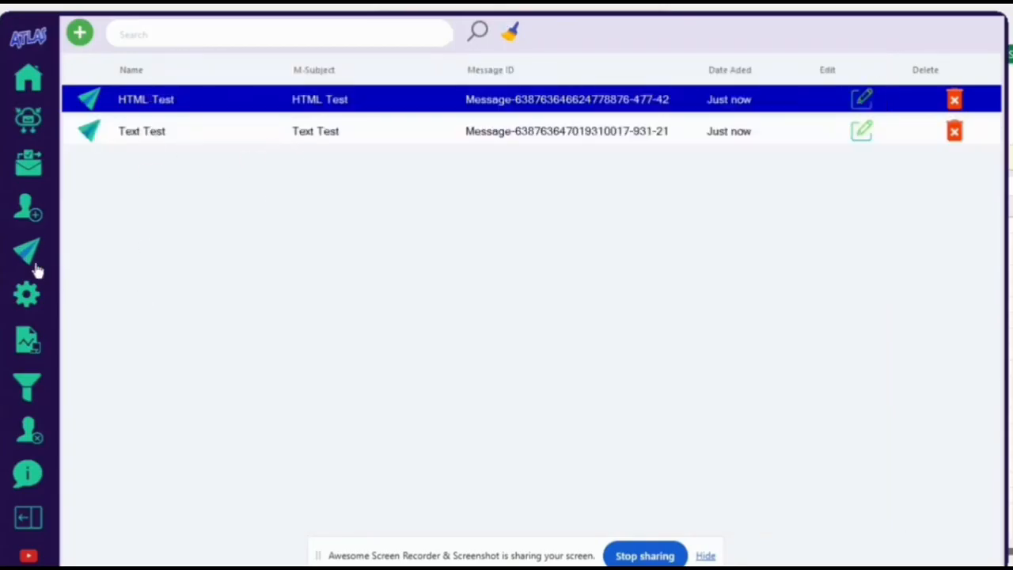
Check the sending mode and delays in the General Settings, and delete all existing campaigns.
{"action": "left_click", "coordinate": [29, 295]}
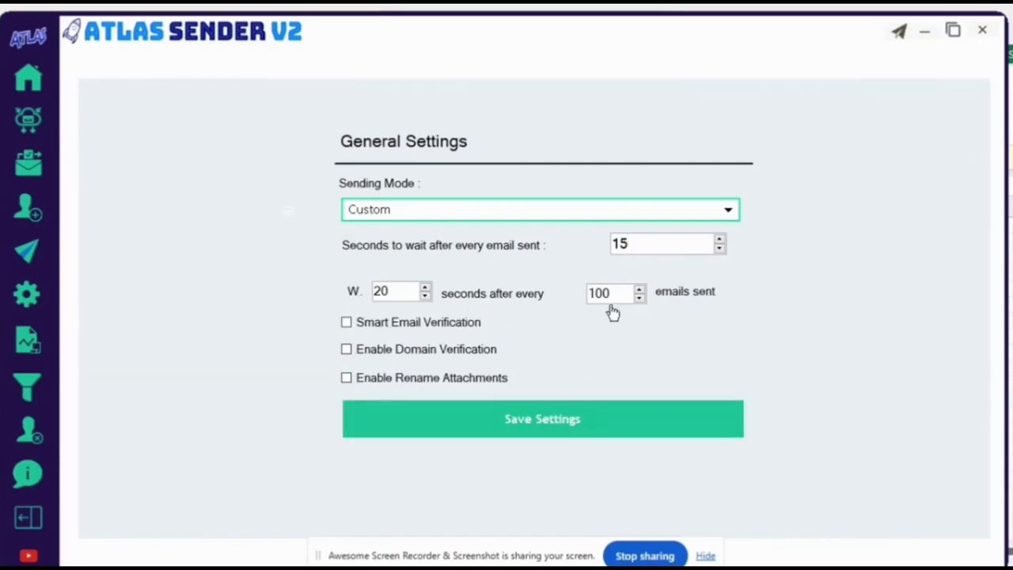
{"action": "left_click", "coordinate": [27, 345]}
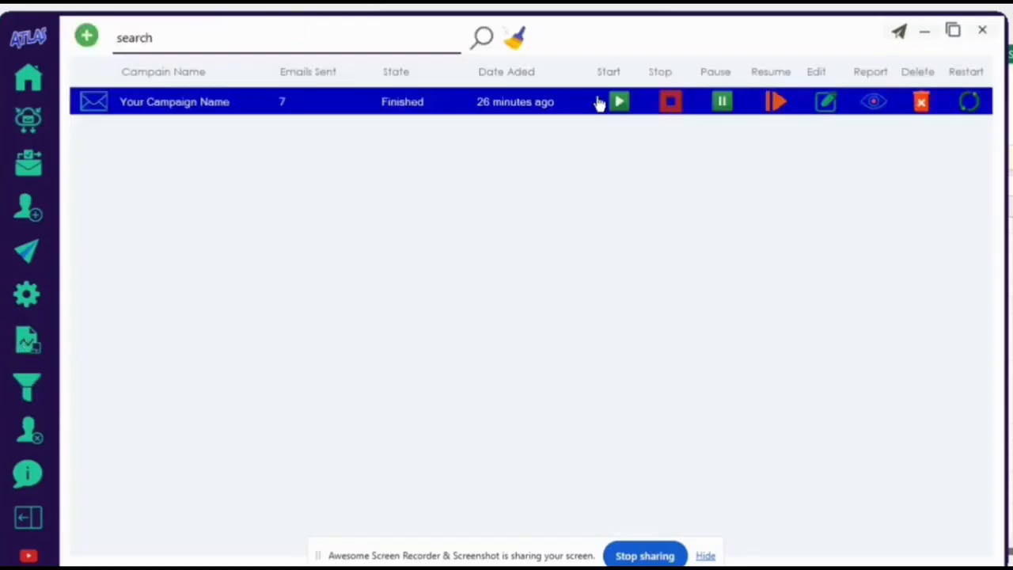
{"action": "left_click", "coordinate": [518, 37]}
{"action": "left_click", "coordinate": [524, 356]}
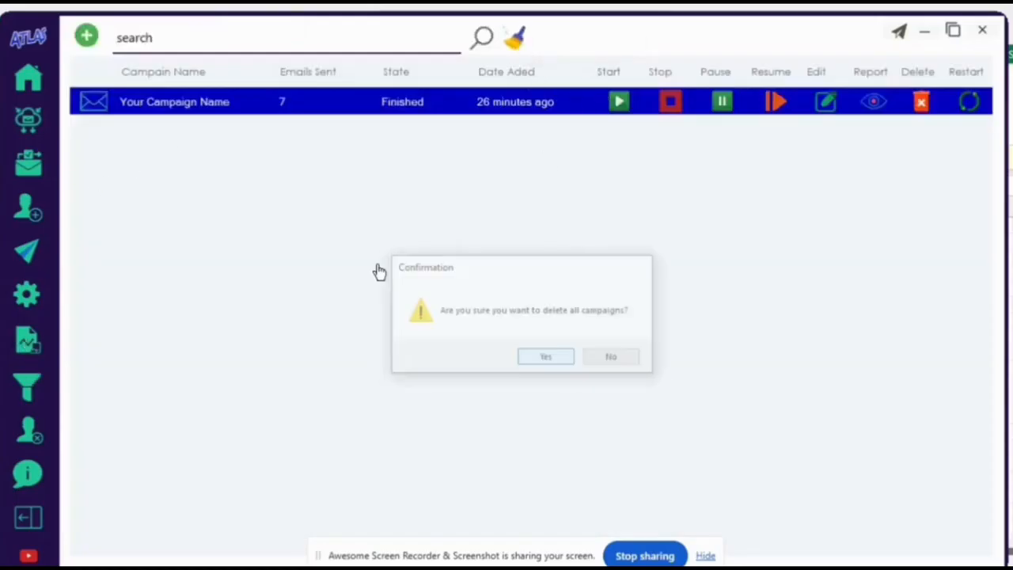
{"action": "left_click", "coordinate": [608, 361]}
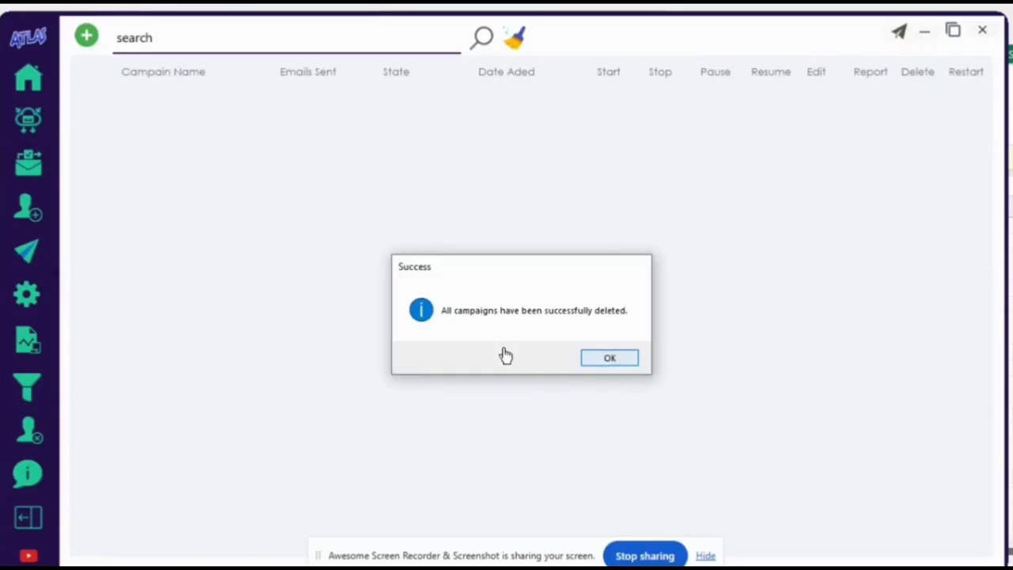
Start a new campaign using the "csv" mail list and the "HTML Test" message template.
{"action": "left_click", "coordinate": [89, 46]}
{"action": "left_click", "coordinate": [362, 181]}
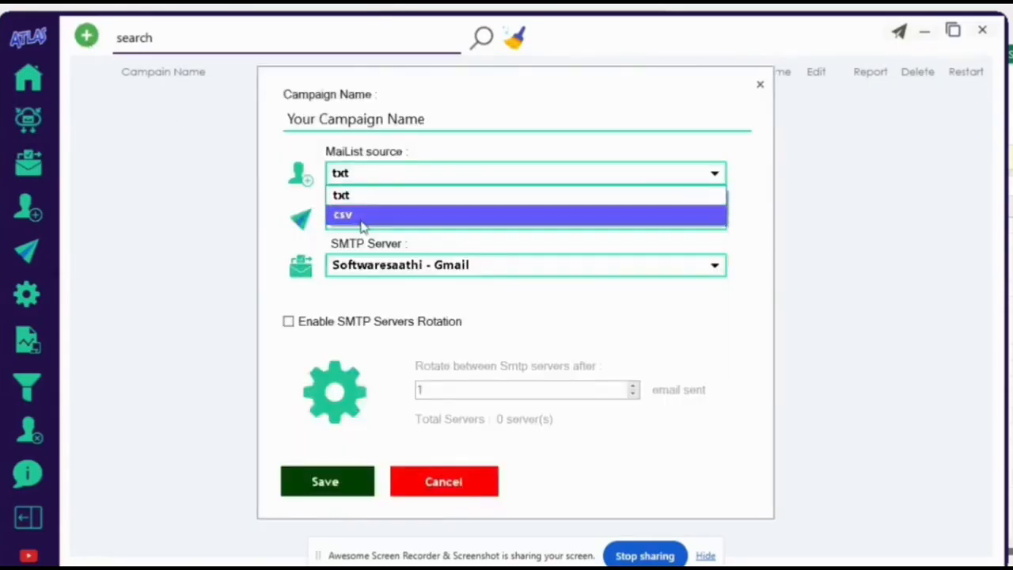
{"action": "left_click", "coordinate": [366, 218]}
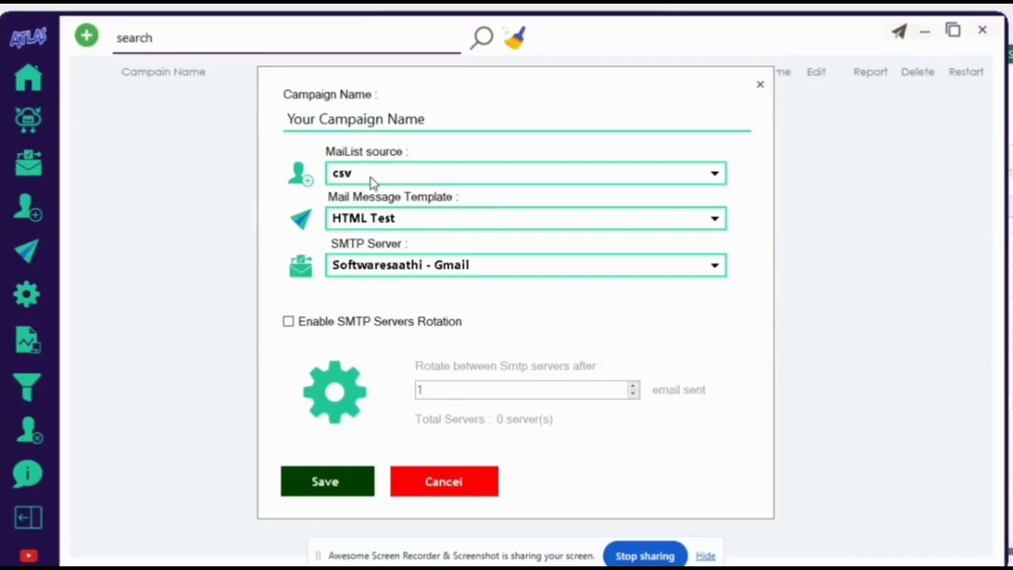
{"action": "left_click", "coordinate": [365, 222]}
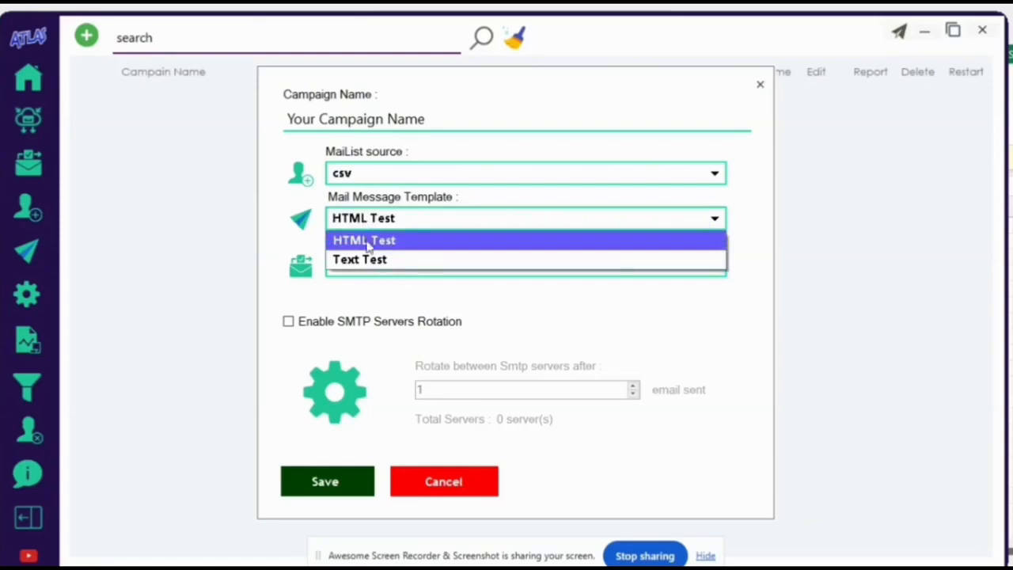
{"action": "left_click", "coordinate": [369, 240]}
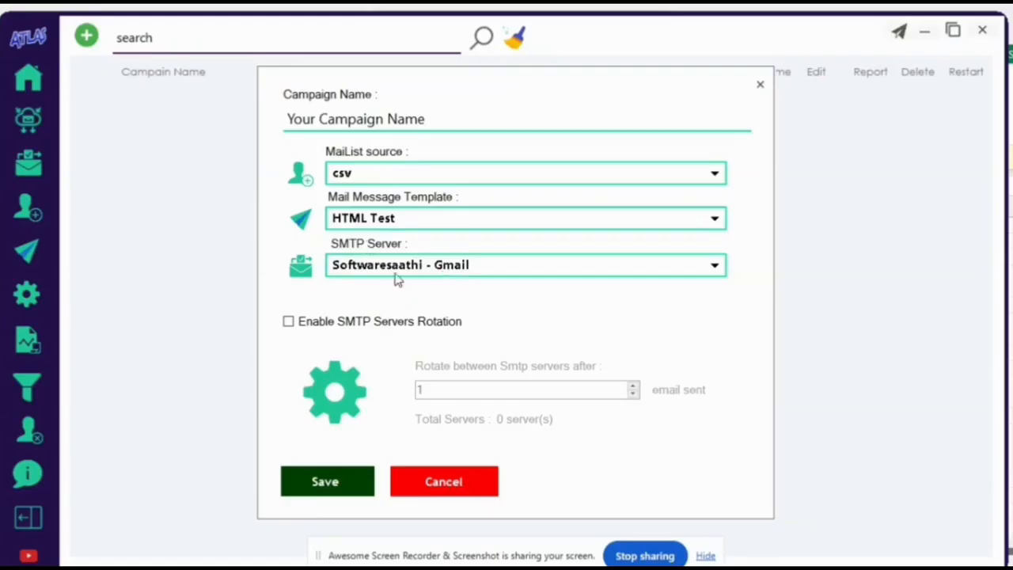
Set the SMTP server to Softwaresaathi - Hostinger and enable server rotation with Softwaresaathi - Gmail as a selected server.
{"action": "left_click", "coordinate": [396, 270]}
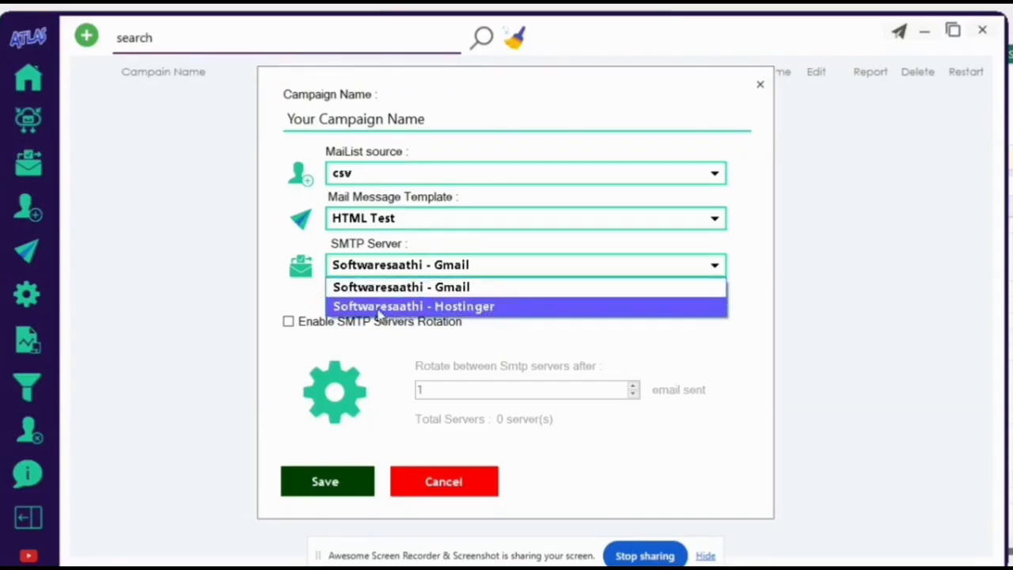
{"action": "left_click", "coordinate": [380, 310]}
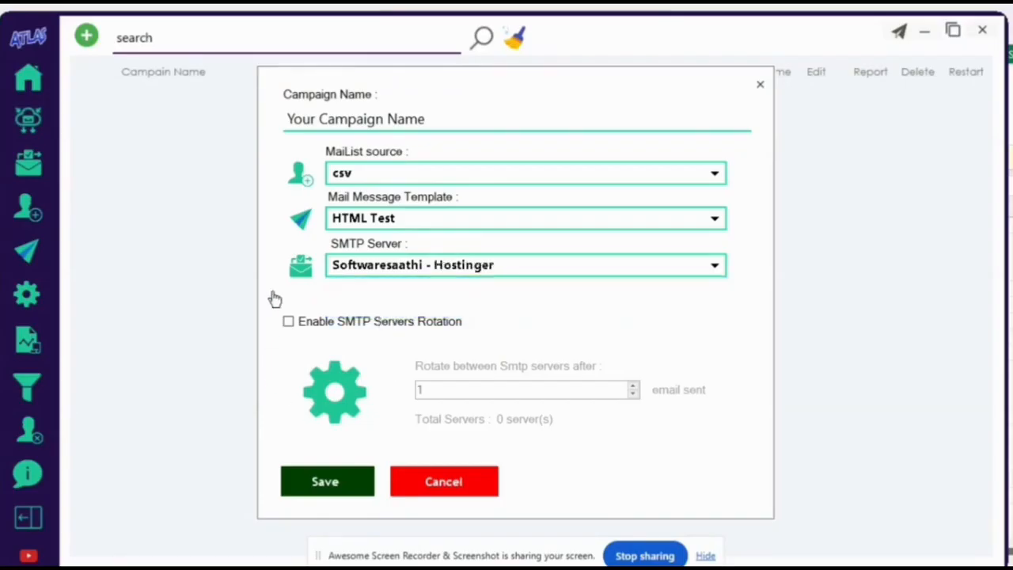
{"action": "left_click", "coordinate": [288, 322]}
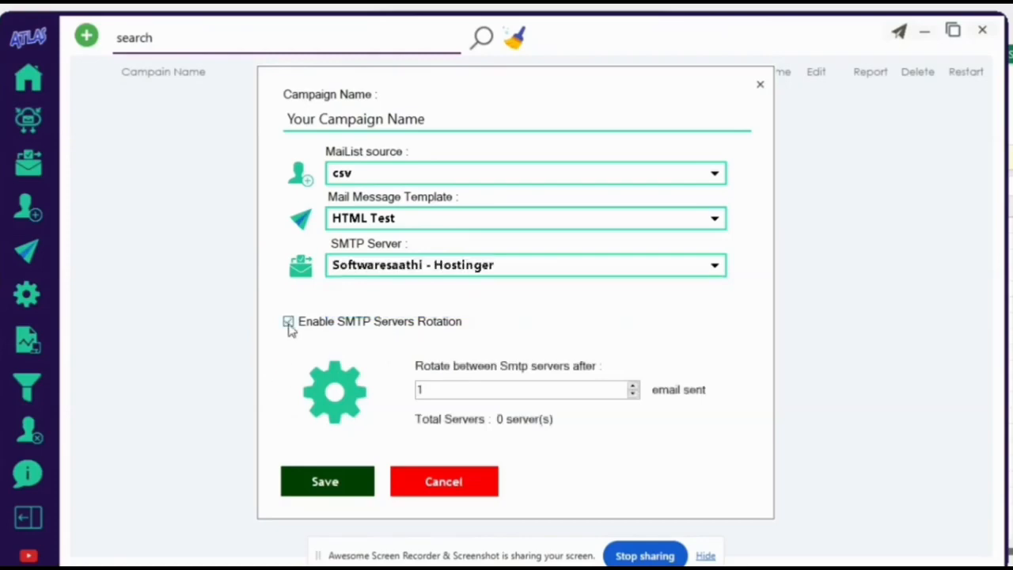
{"action": "left_click", "coordinate": [335, 395]}
{"action": "left_click", "coordinate": [404, 149]}
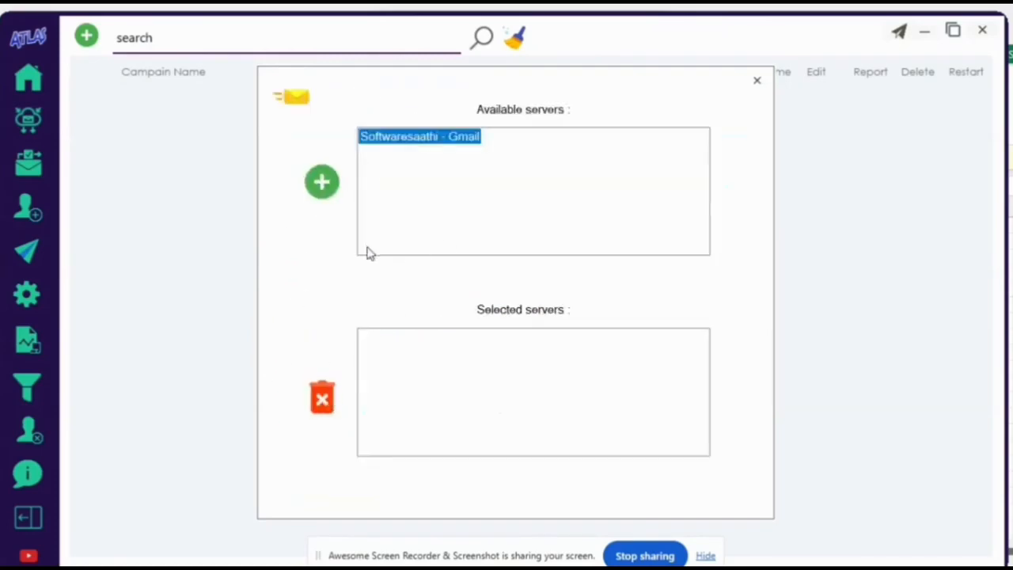
{"action": "left_click", "coordinate": [321, 182]}
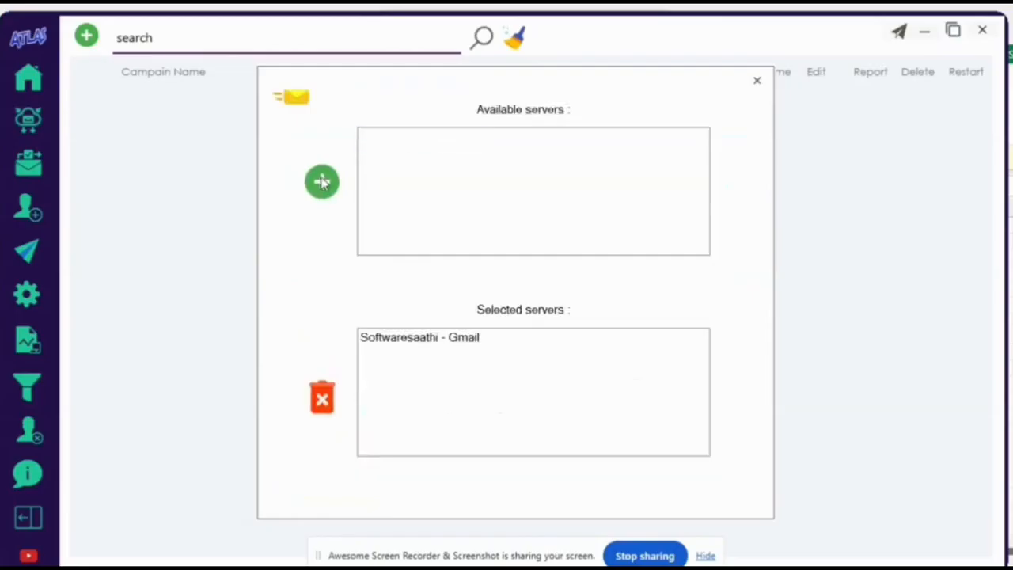
{"action": "left_click", "coordinate": [757, 80]}
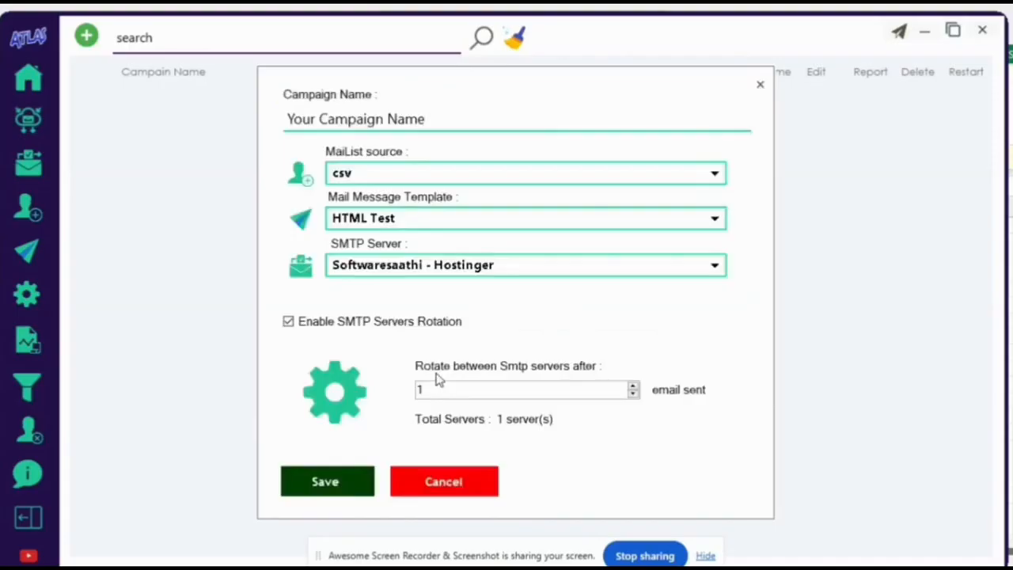
Review the SMTP server choices, keep Softwaresaathi - Hostinger, and save the campaign.
{"action": "left_click", "coordinate": [434, 271]}
{"action": "left_click", "coordinate": [449, 315]}
{"action": "left_click", "coordinate": [459, 271]}
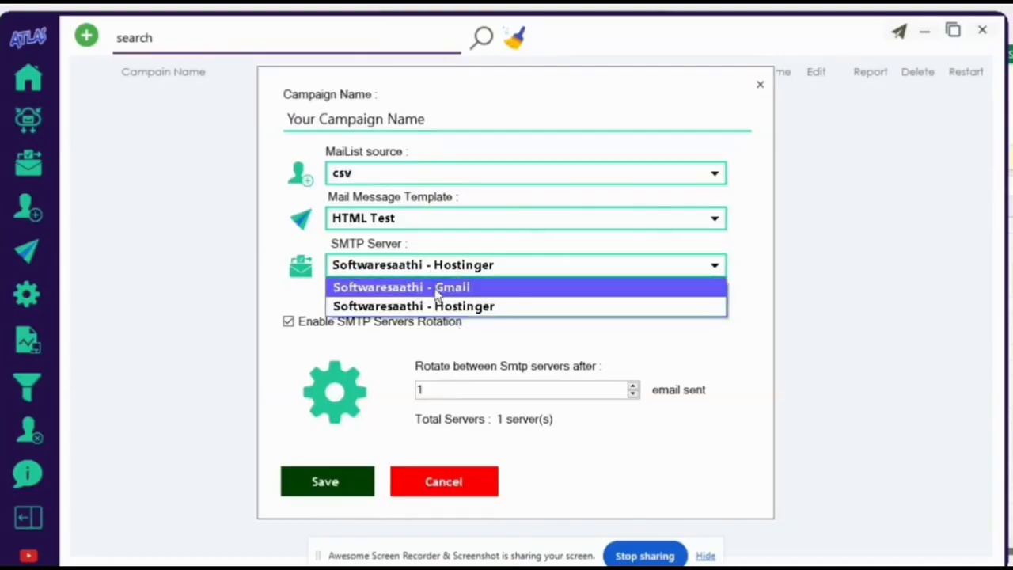
{"action": "left_click", "coordinate": [456, 348]}
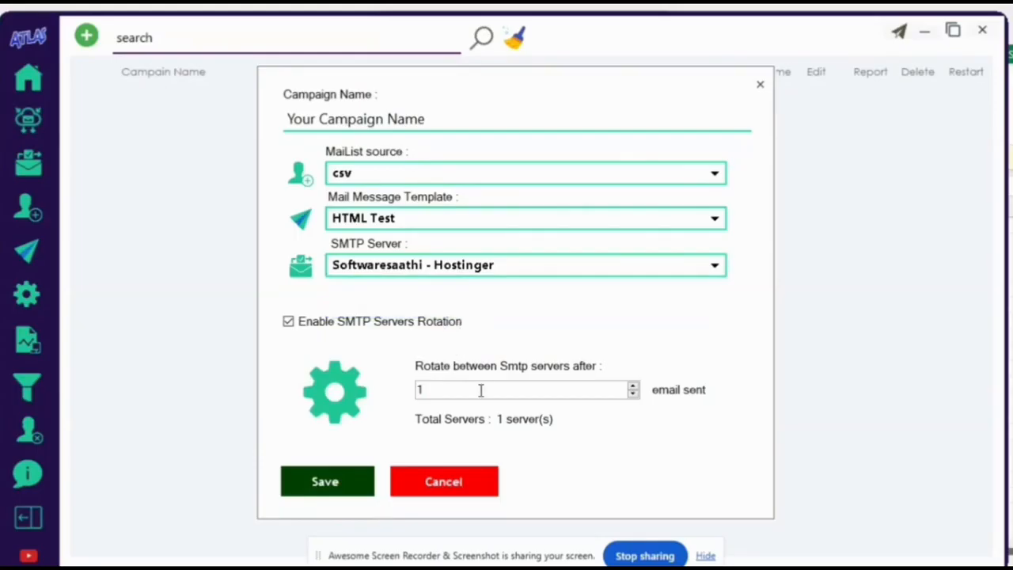
{"action": "left_click", "coordinate": [319, 485]}
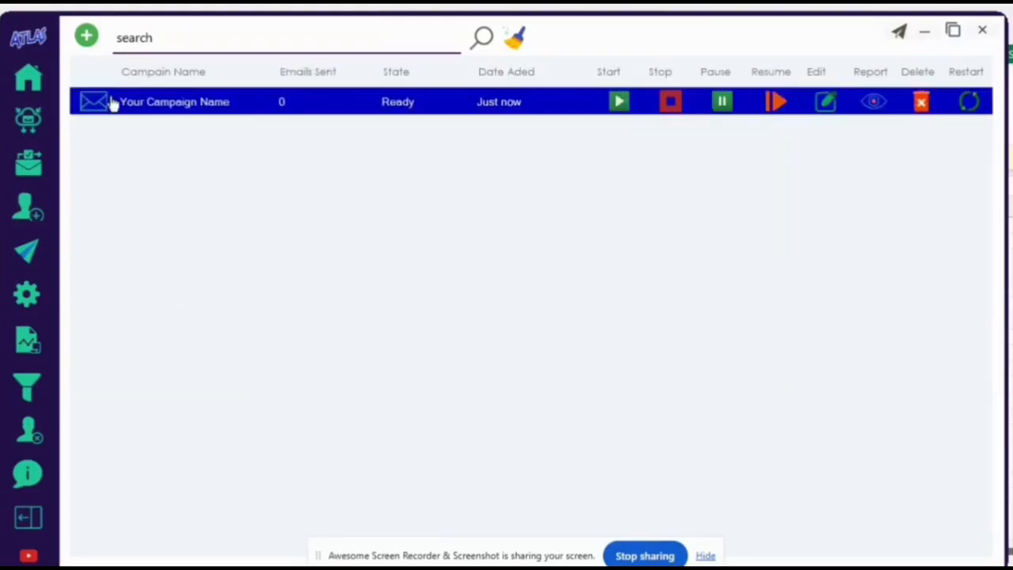
Start sending "Your Campaign Name" and open its report.
{"action": "left_click", "coordinate": [621, 103]}
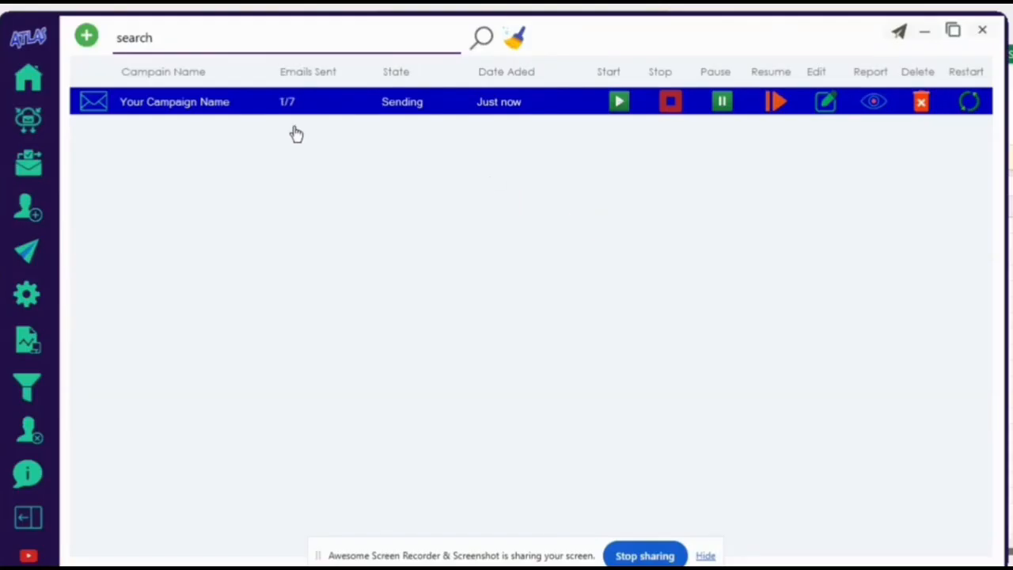
{"action": "left_click", "coordinate": [872, 102]}
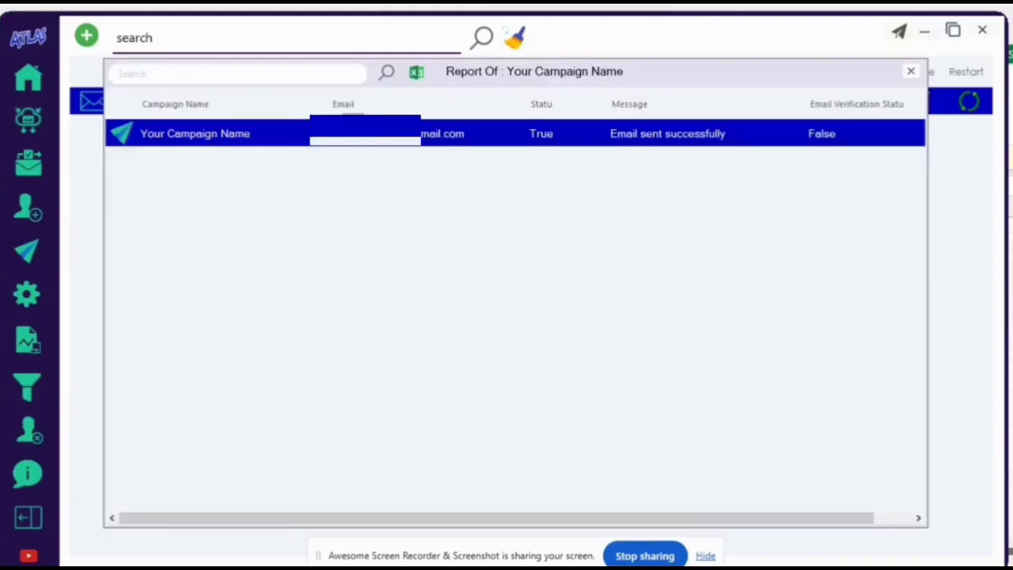
Switch to Gmail and open the newly received "HTML Test" email in the inbox.
{"action": "left_click", "coordinate": [565, 534]}
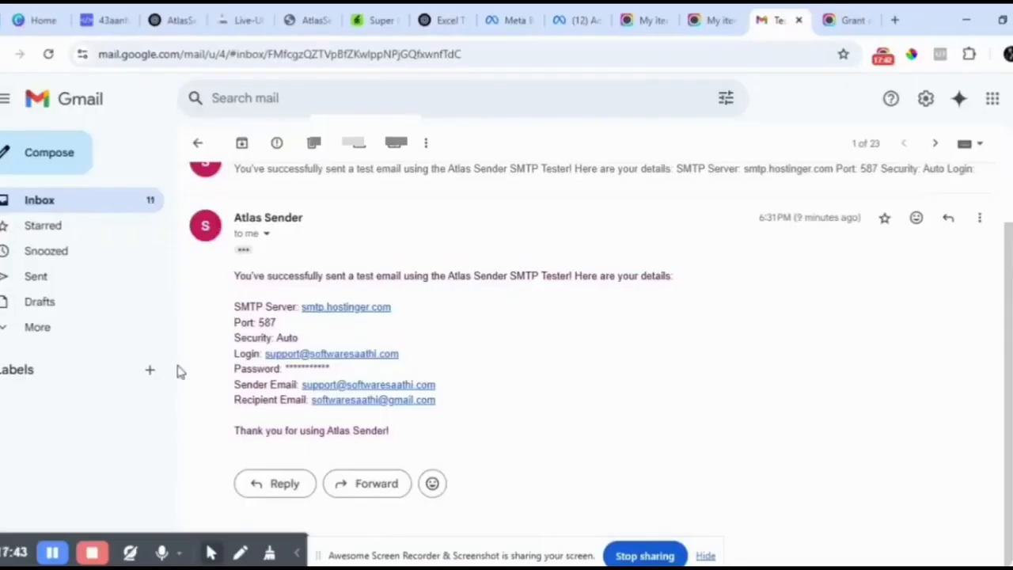
{"action": "left_click", "coordinate": [12, 208]}
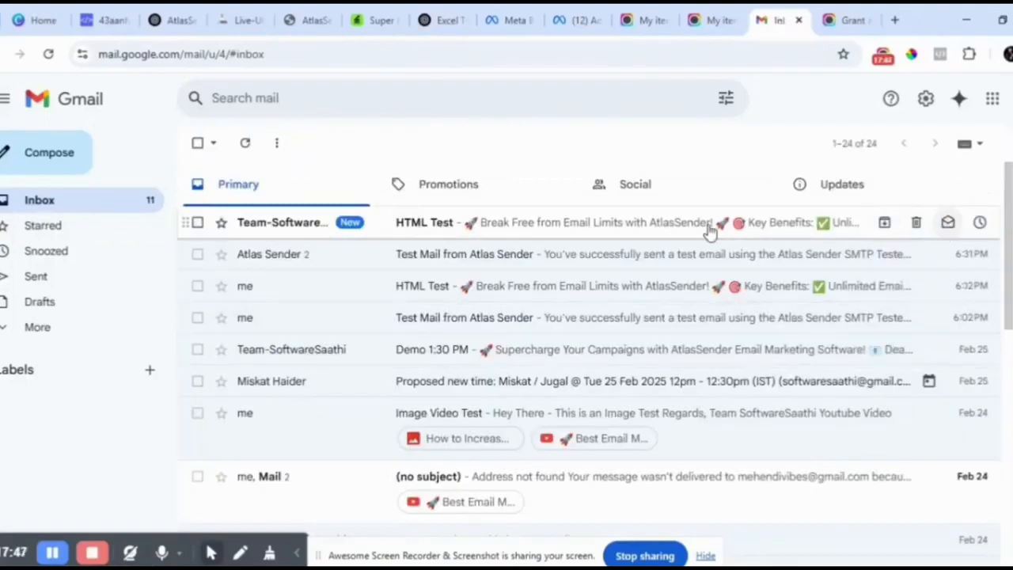
{"action": "left_click", "coordinate": [416, 229]}
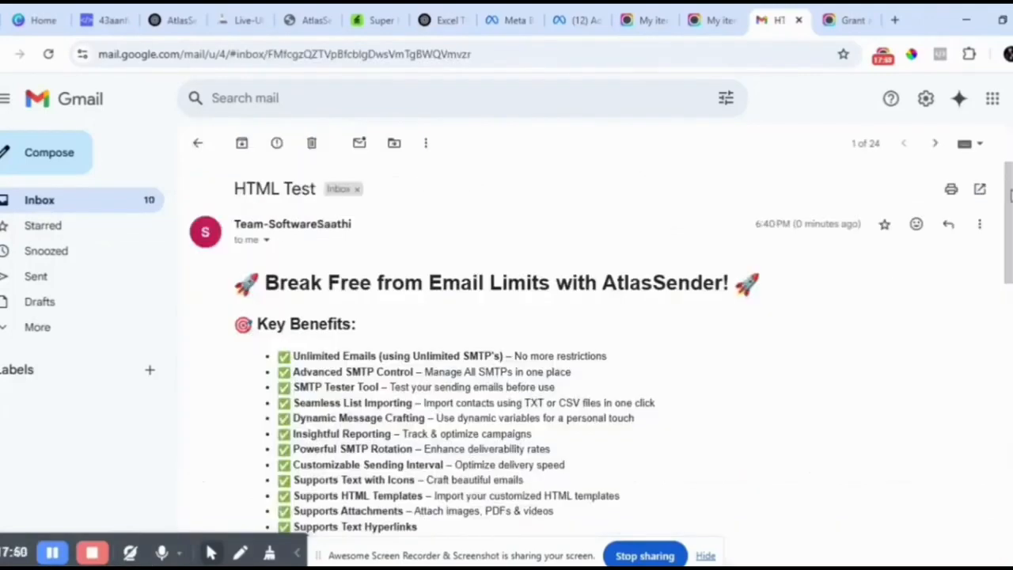
Test the link on the "Send Unlimited Emails with Atlas Email Sender" image in the message, and return to the email.
{"action": "scroll", "coordinate": [1009, 202], "scroll_direction": "down", "scroll_amount": 1}
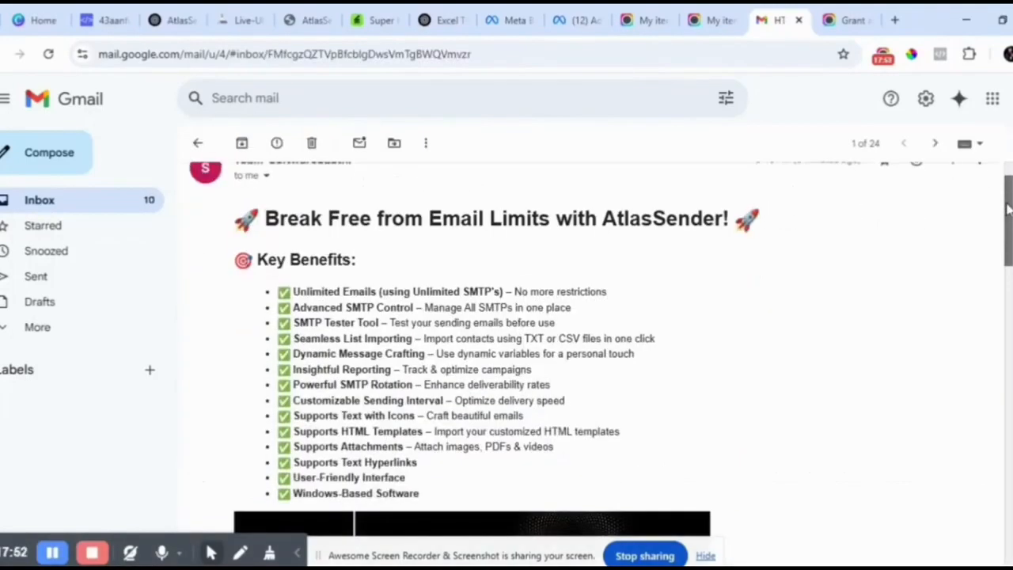
{"action": "left_click_drag", "start_coordinate": [1009, 207], "coordinate": [1009, 283]}
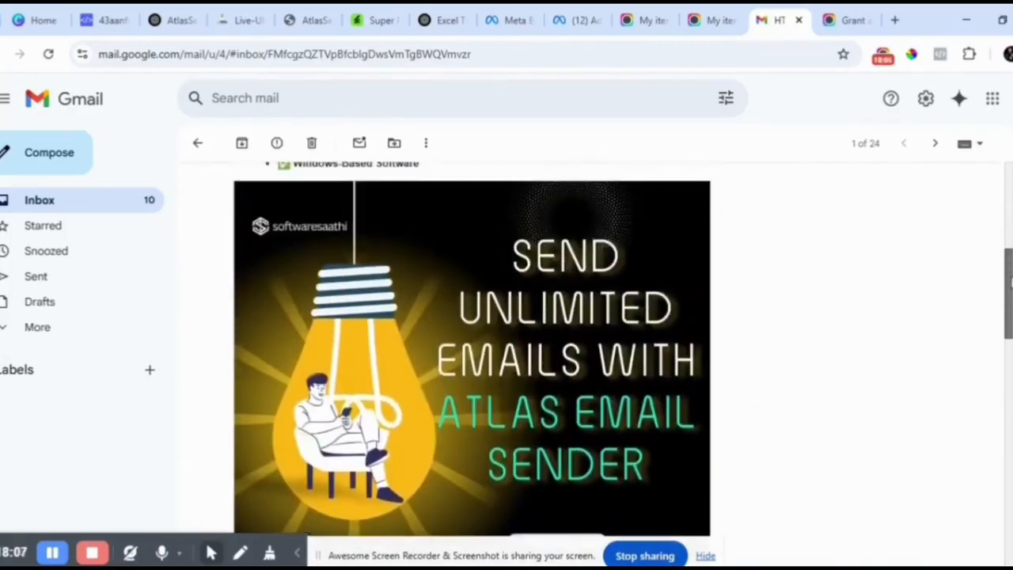
{"action": "left_click", "coordinate": [420, 361]}
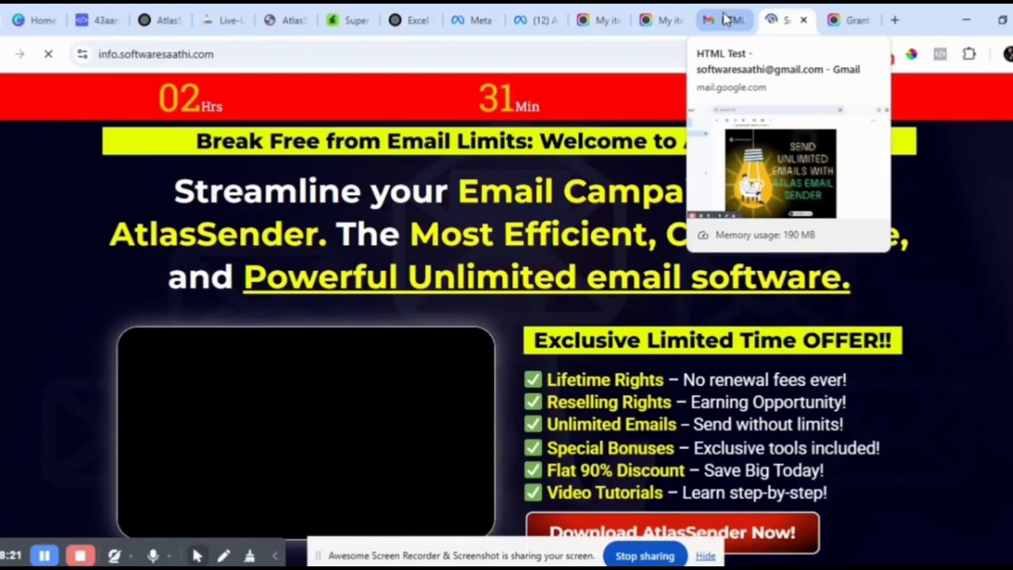
{"action": "left_click", "coordinate": [724, 20]}
{"action": "left_click", "coordinate": [783, 19]}
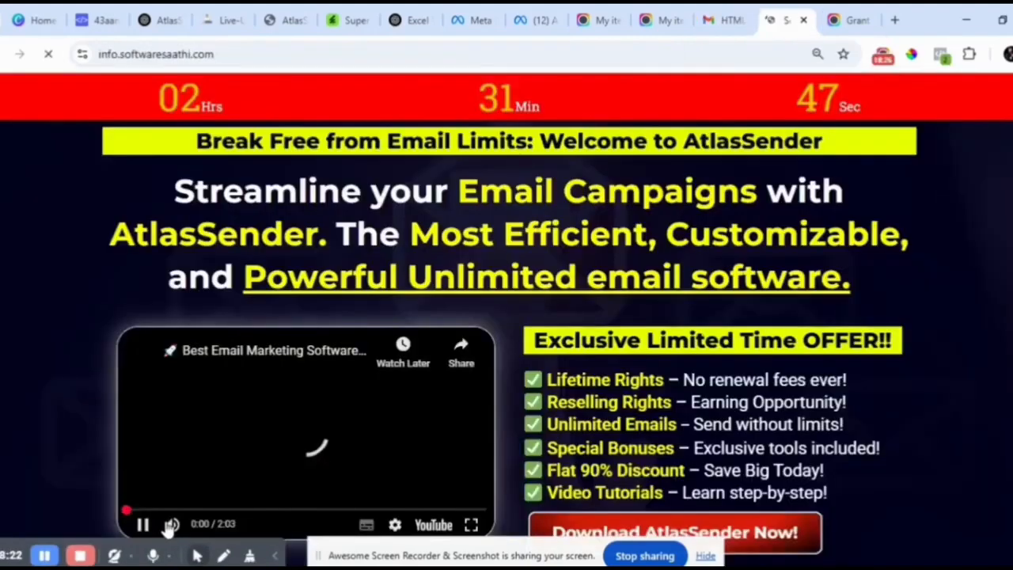
{"action": "left_click", "coordinate": [719, 19]}
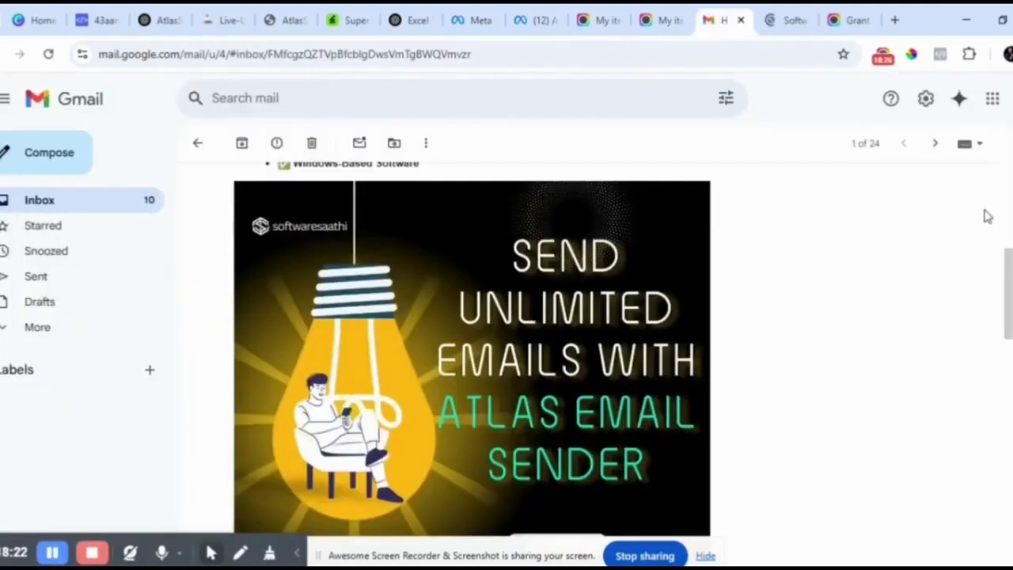
Test the links on the email's video thumbnail and its "Grab AtlasSender Now" button.
{"action": "left_click_drag", "start_coordinate": [1009, 283], "coordinate": [1008, 372]}
{"action": "left_click", "coordinate": [543, 391]}
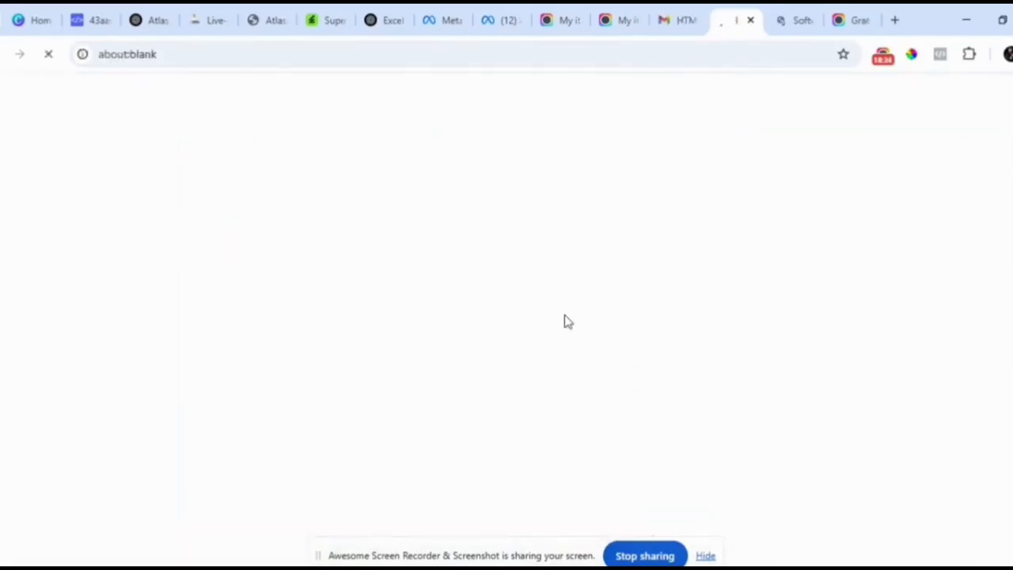
{"action": "left_click", "coordinate": [672, 21]}
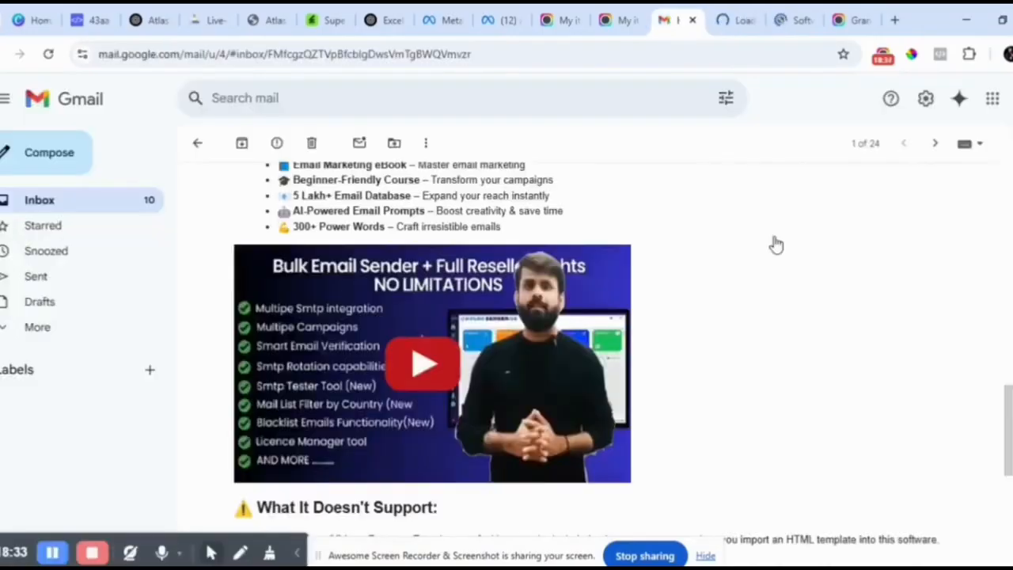
{"action": "left_click_drag", "start_coordinate": [1009, 405], "coordinate": [915, 464]}
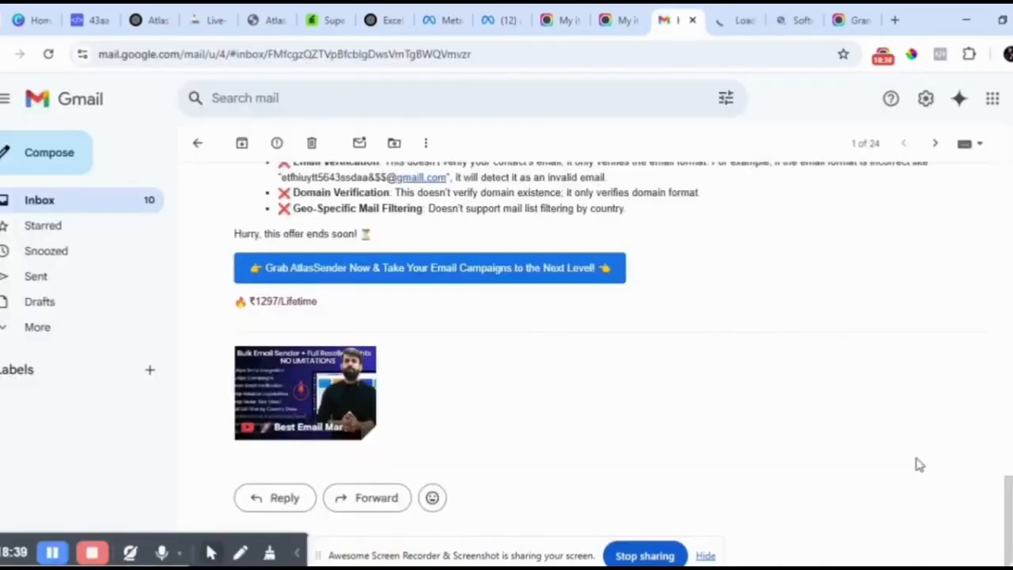
{"action": "left_click", "coordinate": [483, 279]}
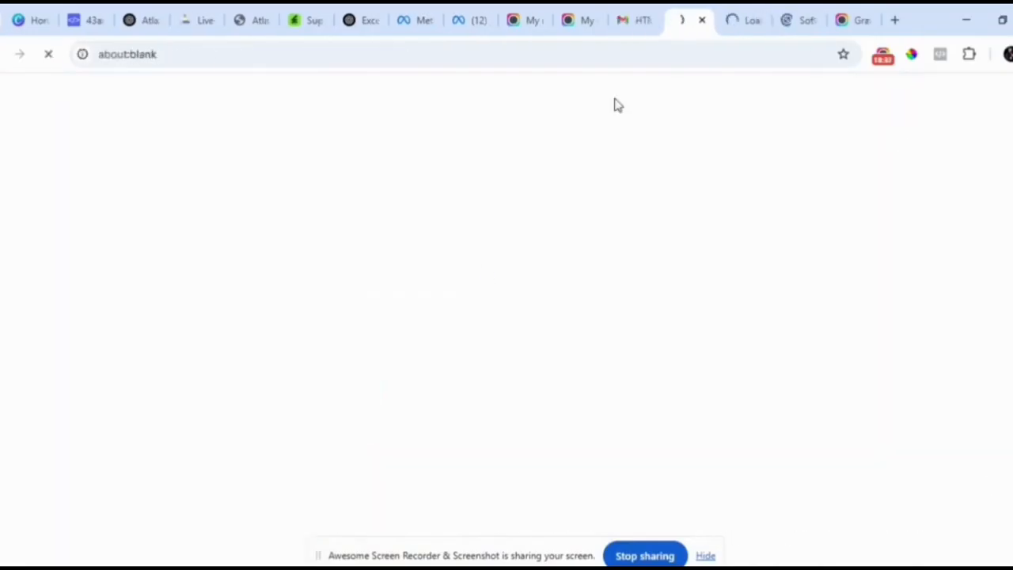
Check the web pages and the YouTube video opened from the email, close them, and return to the message.
{"action": "left_click", "coordinate": [735, 28]}
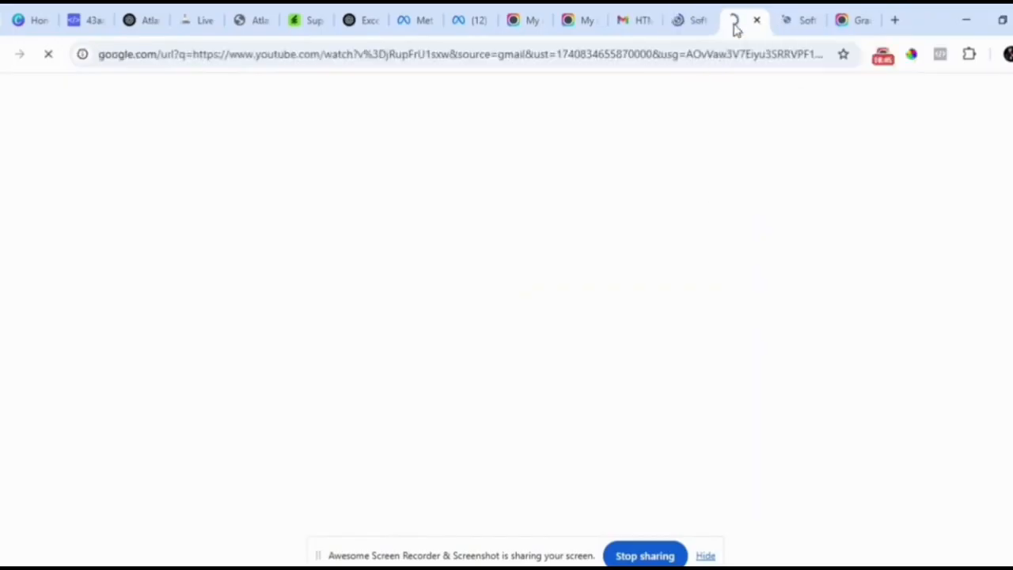
{"action": "left_click", "coordinate": [789, 26]}
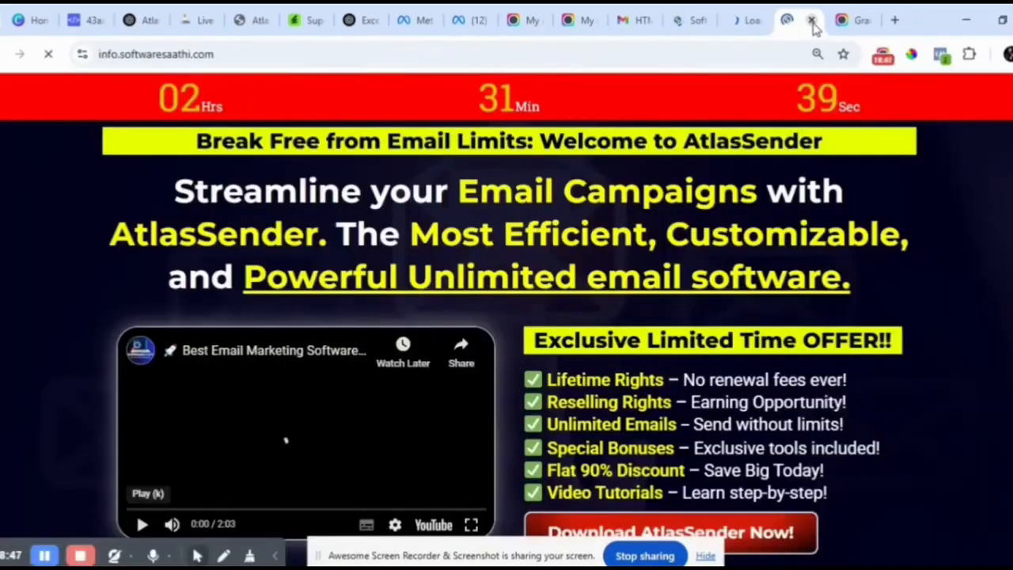
{"action": "left_click", "coordinate": [811, 20]}
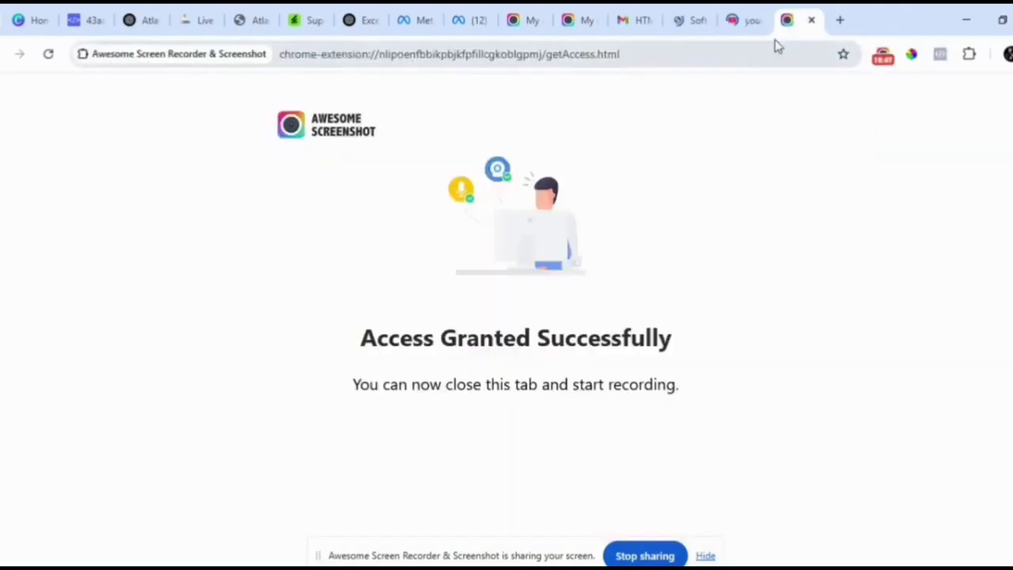
{"action": "left_click", "coordinate": [751, 22]}
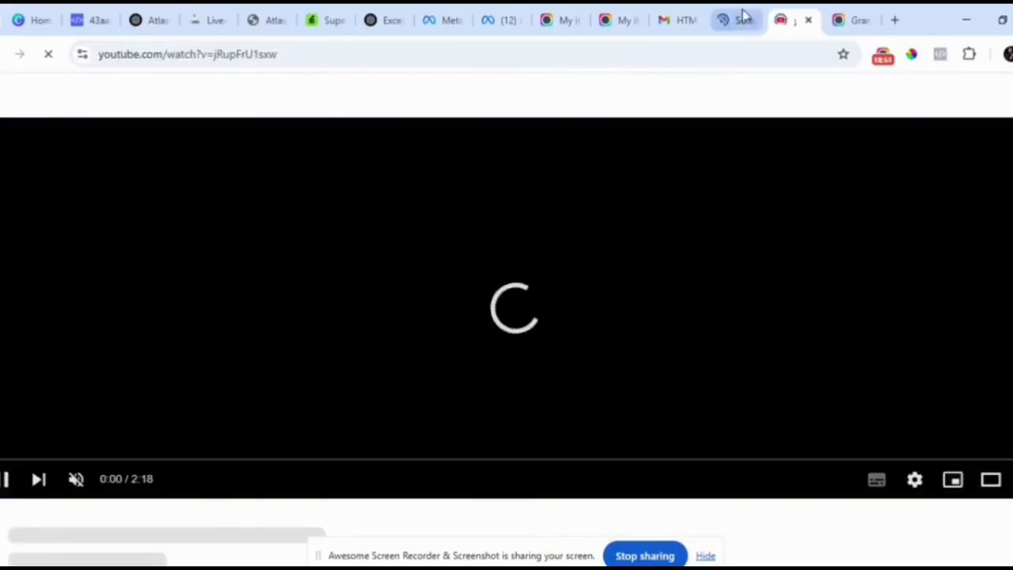
{"action": "left_click", "coordinate": [736, 20]}
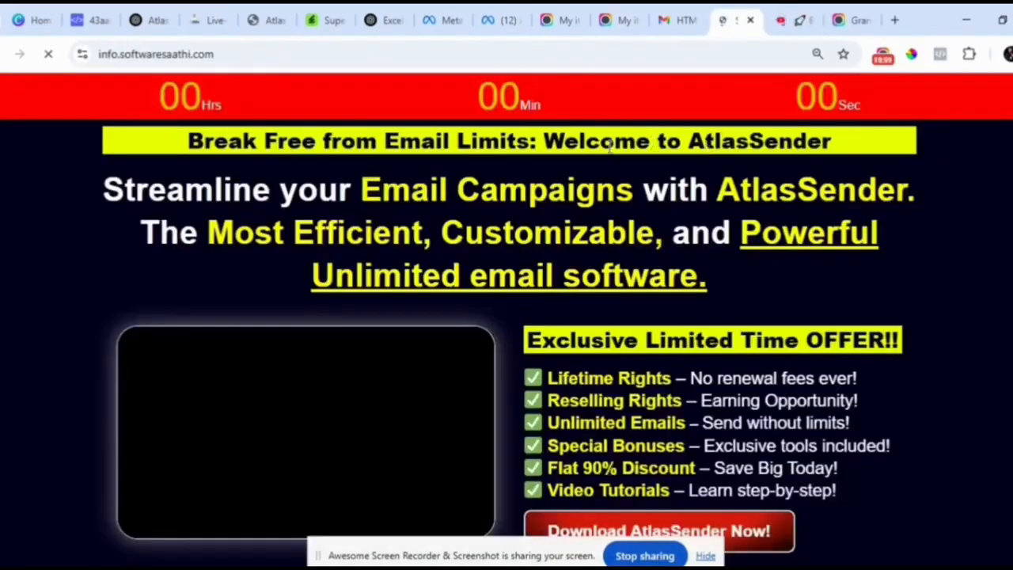
{"action": "left_click", "coordinate": [750, 19]}
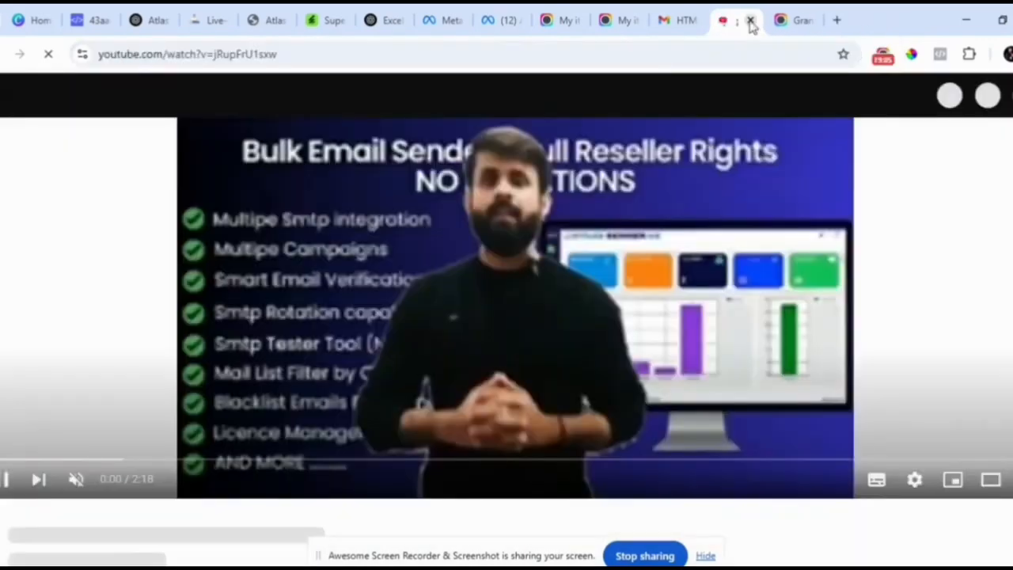
{"action": "left_click", "coordinate": [750, 20]}
{"action": "left_click", "coordinate": [677, 24]}
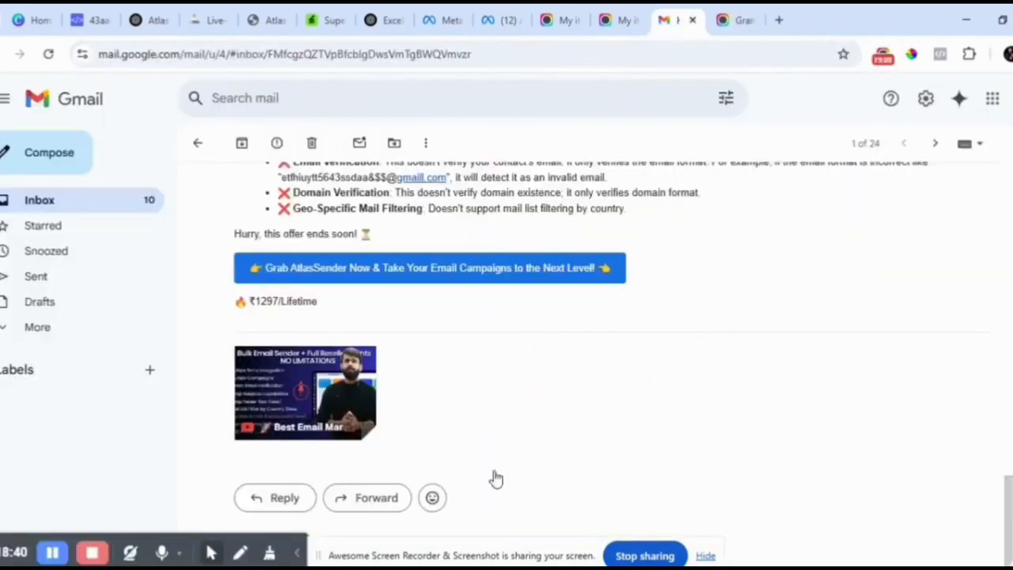
Examine the sender and delivery details in the "HTML Test" email's header.
{"action": "left_click_drag", "start_coordinate": [1008, 441], "coordinate": [1005, 193]}
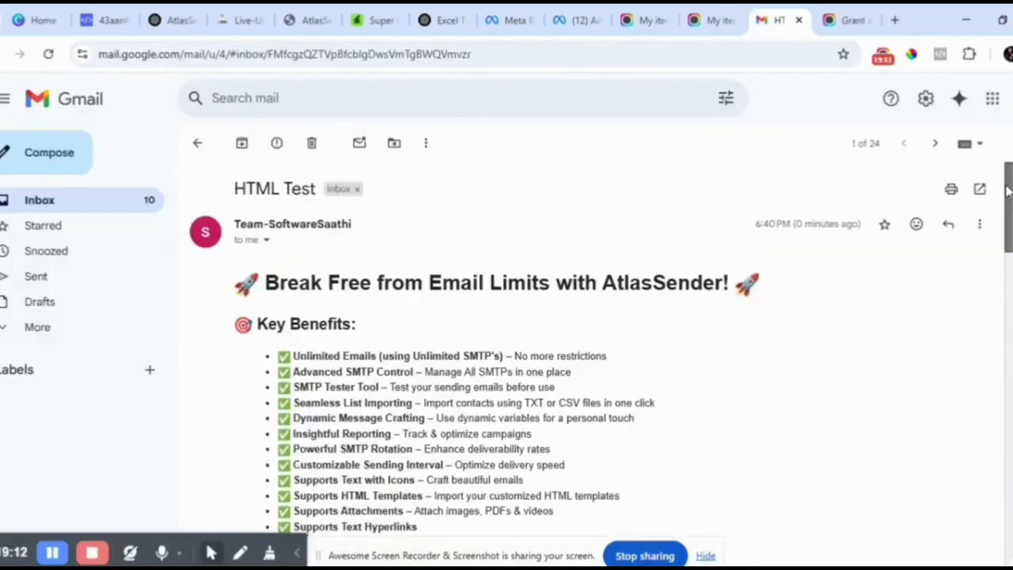
{"action": "left_click", "coordinate": [266, 240]}
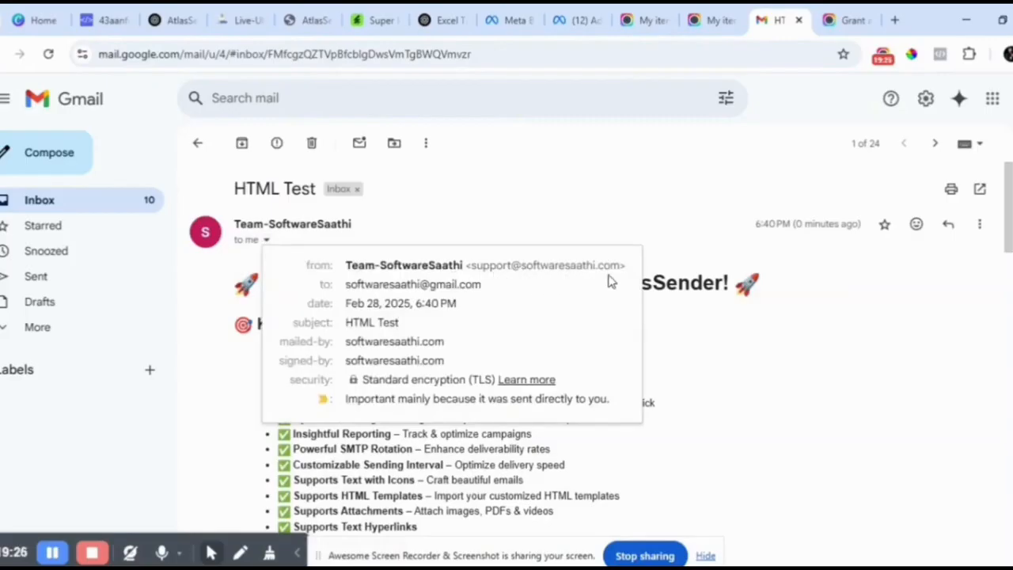
{"action": "left_click", "coordinate": [685, 345]}
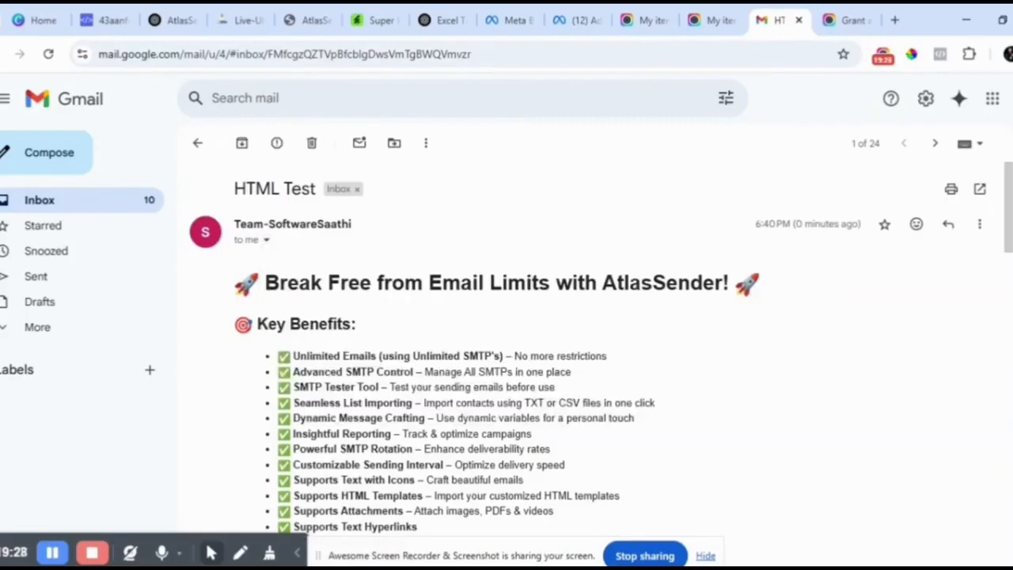
Switch back to Atlas Sender, close the campaign report, and reopen it for an updated view.
{"action": "left_click", "coordinate": [650, 569]}
{"action": "left_click", "coordinate": [600, 537]}
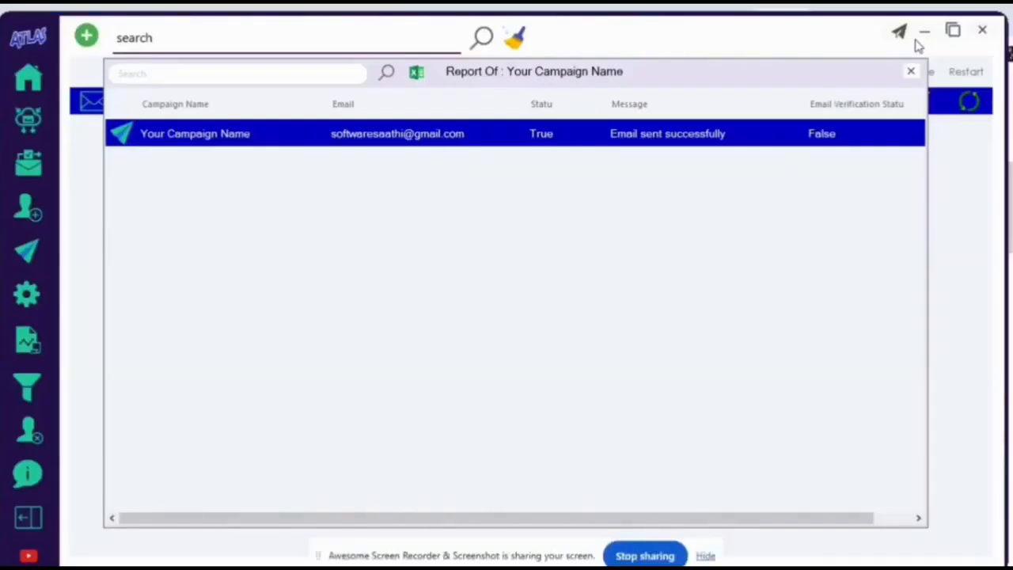
{"action": "left_click", "coordinate": [914, 72]}
{"action": "left_click", "coordinate": [873, 101]}
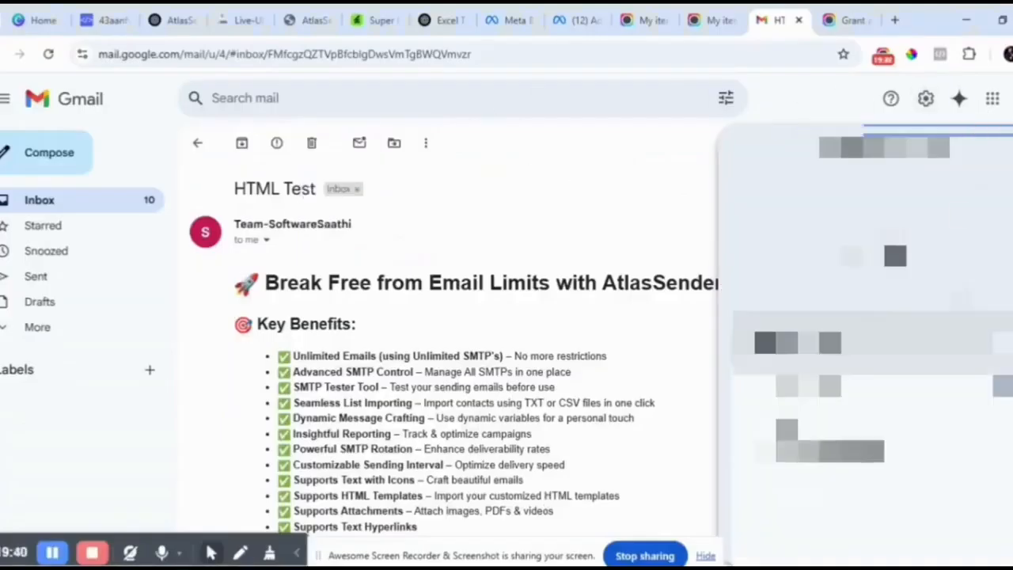
Switch to another Gmail account and open the "HTML Test" email from SoftwareSaathi to view its content.
{"action": "left_click", "coordinate": [781, 385]}
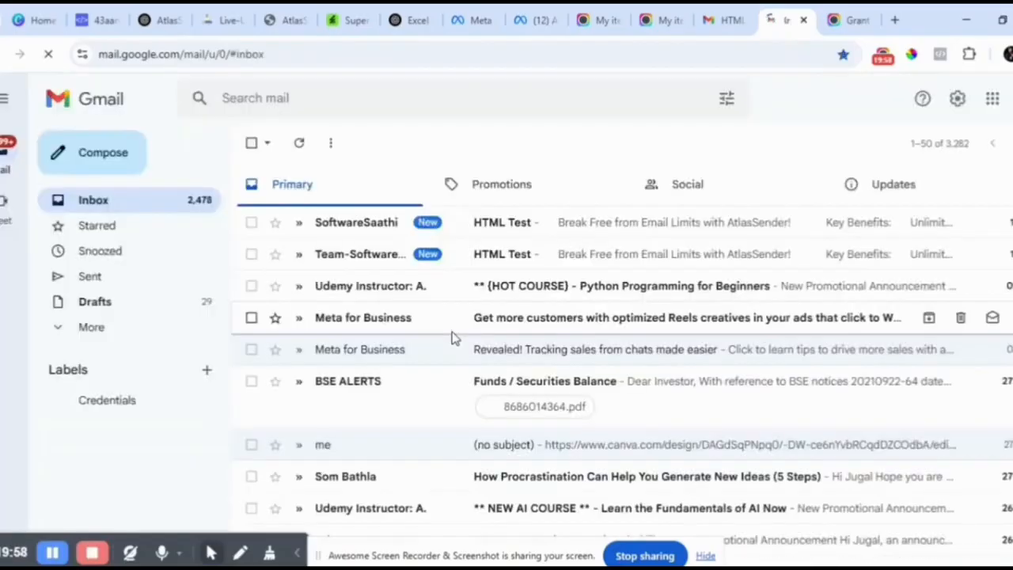
{"action": "left_click", "coordinate": [544, 232]}
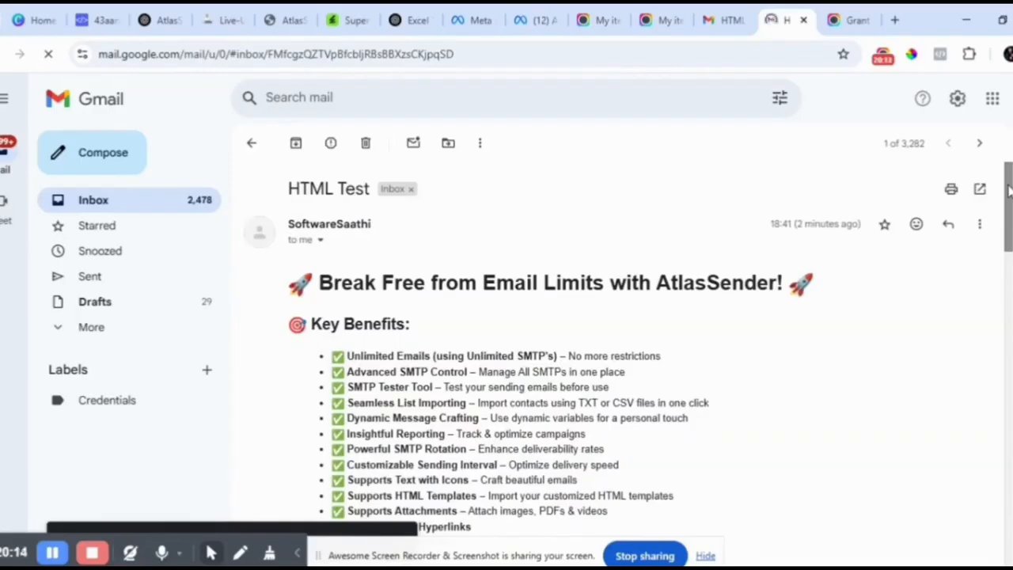
{"action": "scroll", "coordinate": [1009, 196], "scroll_direction": "down", "scroll_amount": 1}
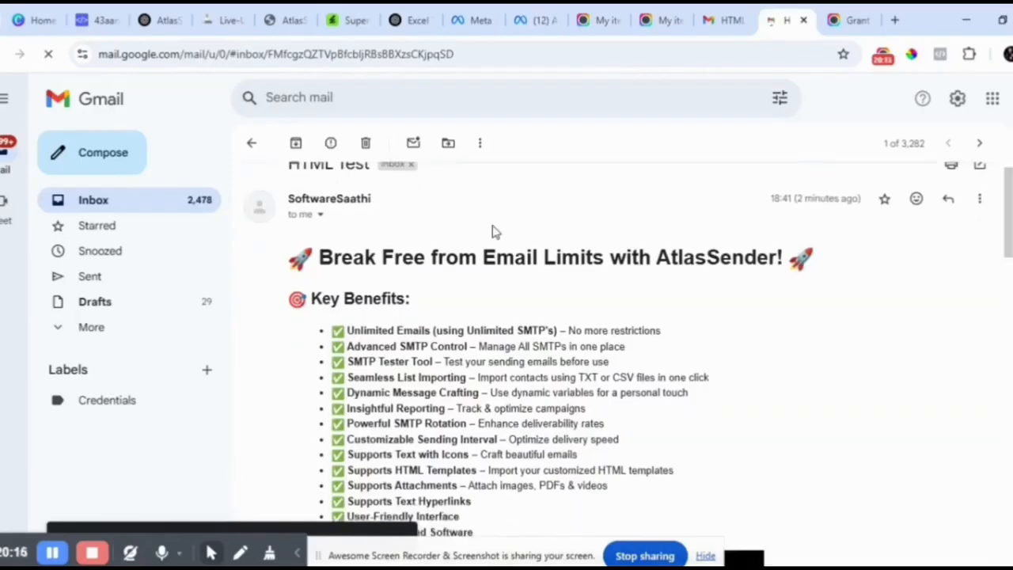
Compare the sender and delivery details of the "HTML Test" emails received in the two Gmail accounts.
{"action": "left_click", "coordinate": [320, 215]}
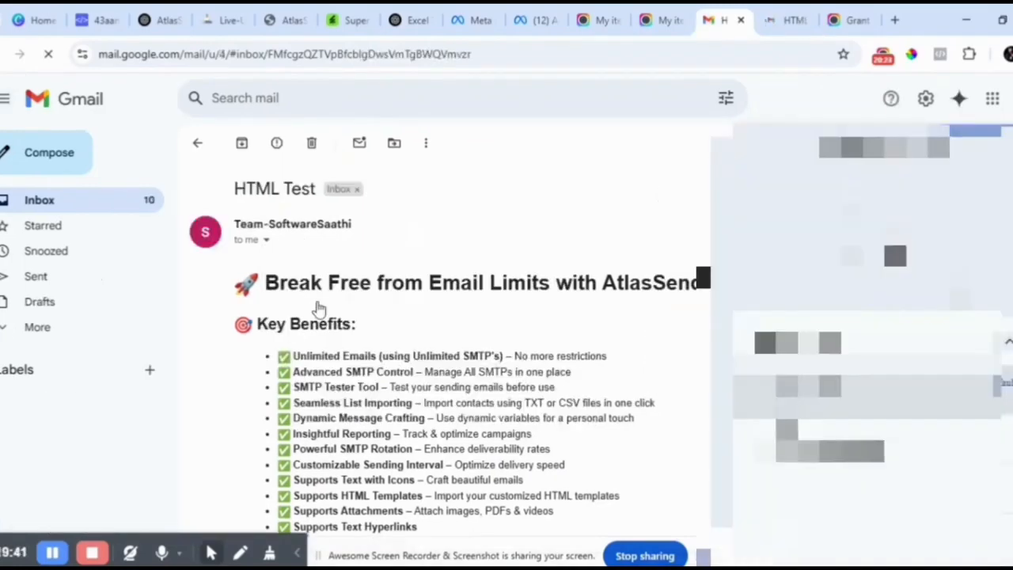
{"action": "left_click", "coordinate": [266, 239]}
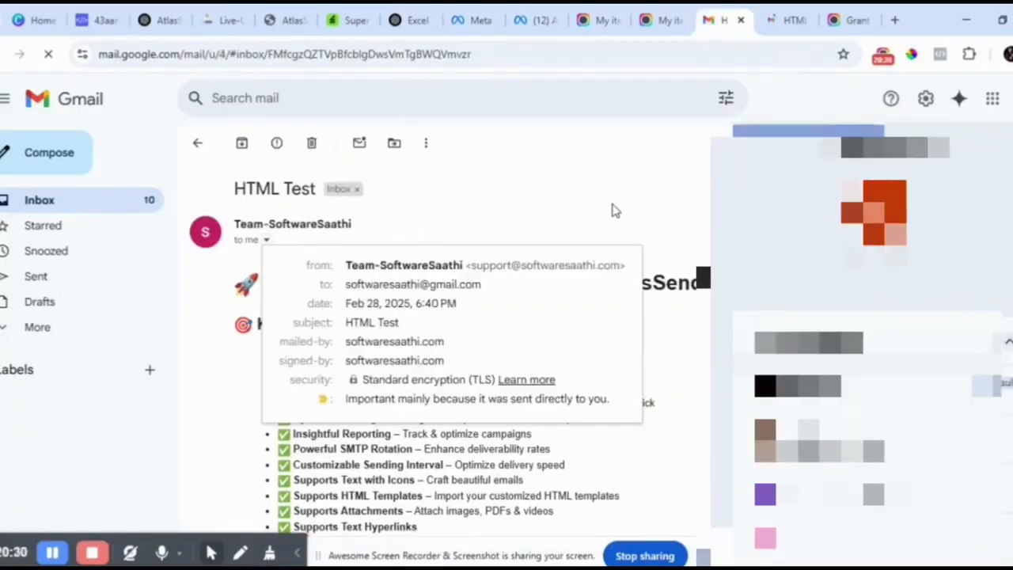
{"action": "left_click", "coordinate": [609, 211]}
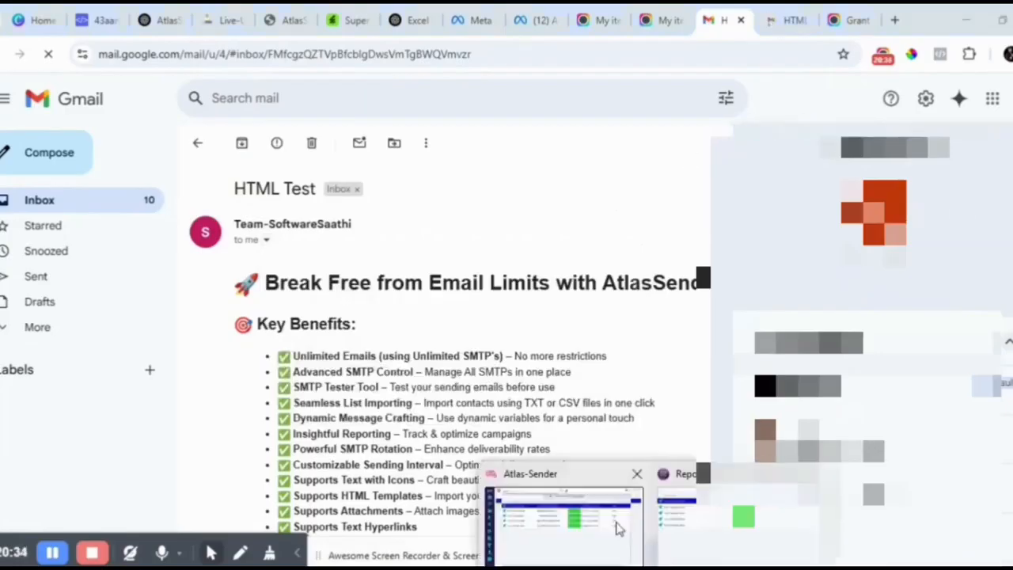
Switch to Atlas Sender, reopen the campaign report to check the updated sending status of every recipient, and close it.
{"action": "left_click", "coordinate": [616, 527]}
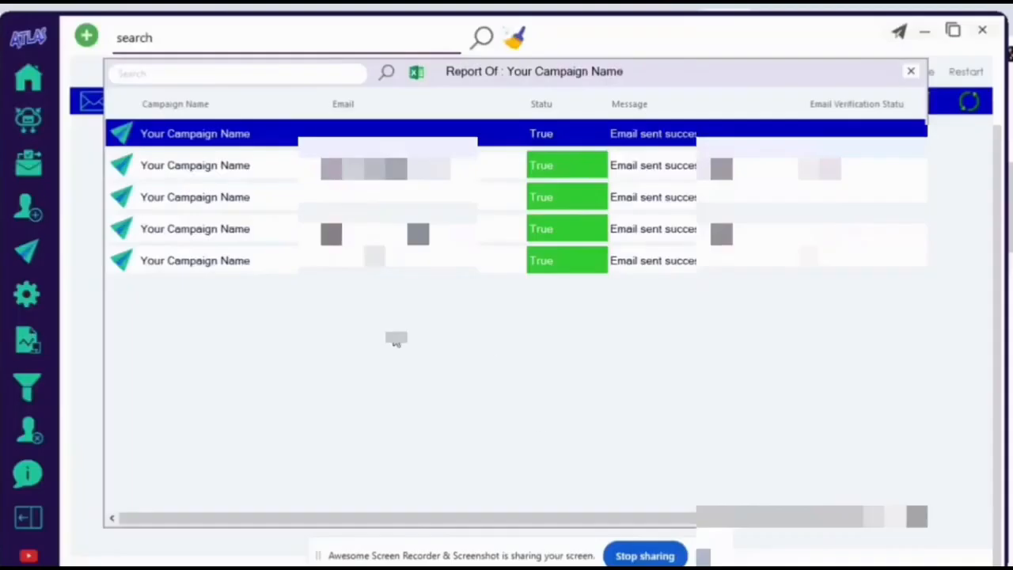
{"action": "left_click", "coordinate": [911, 70]}
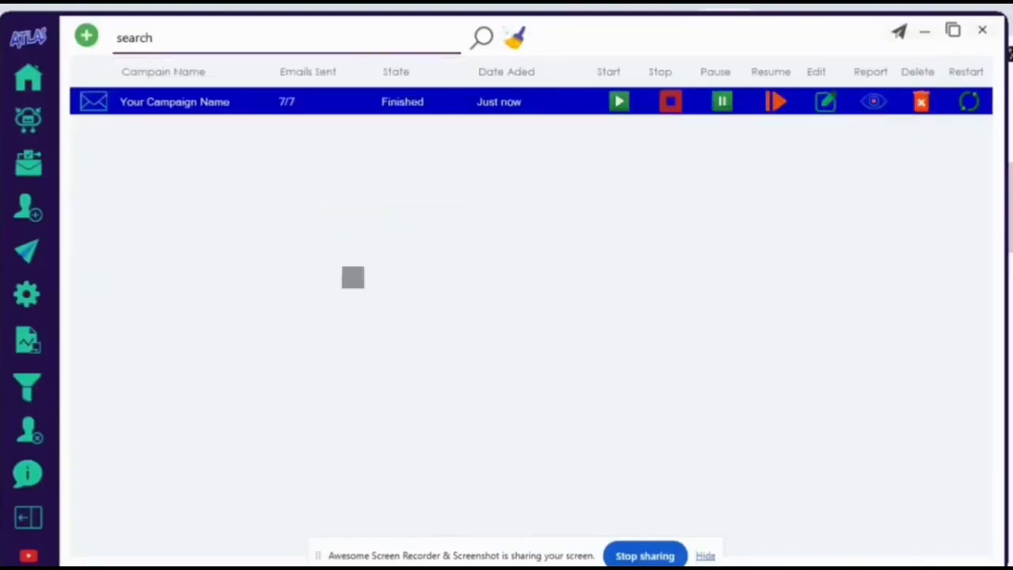
{"action": "left_click", "coordinate": [873, 110]}
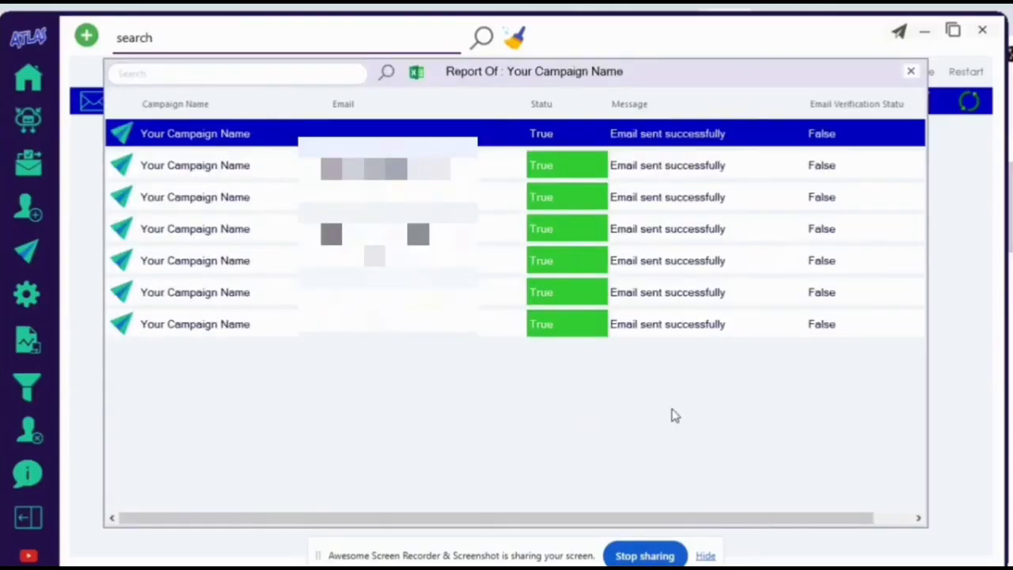
{"action": "left_click", "coordinate": [911, 71]}
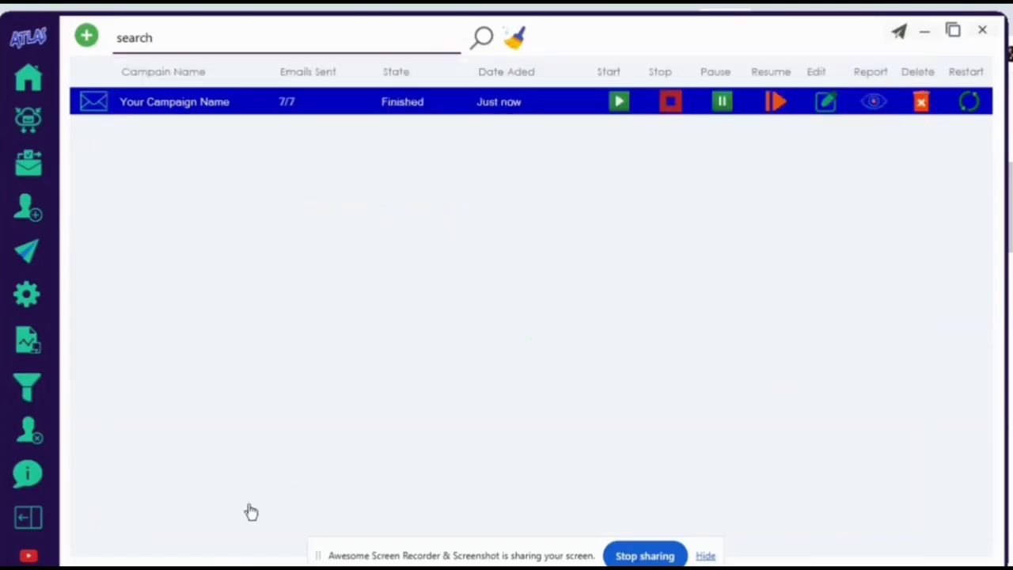